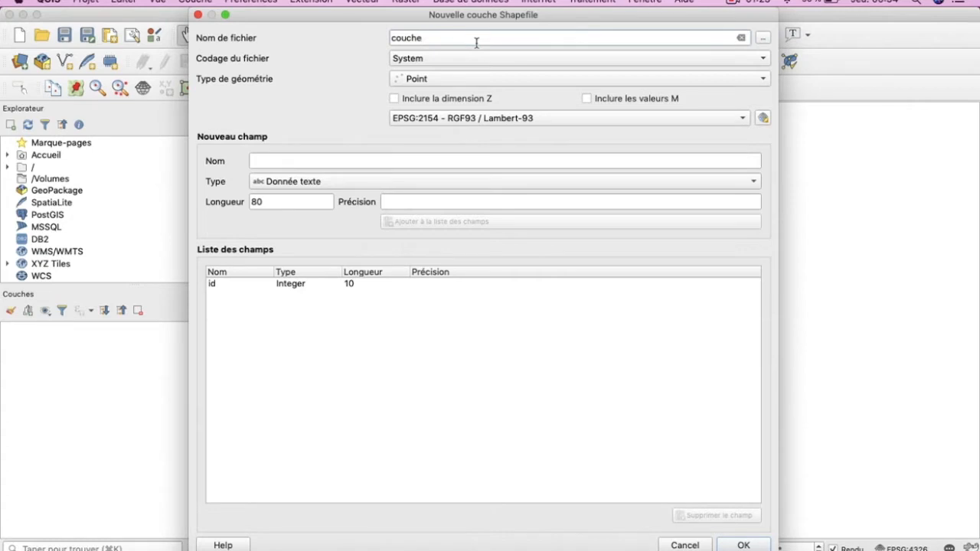
Name the new shapefile couche_test and set its save location to the folder Formations/QGIS/Videos/Creer un polygone on the desktop
type("_test")
left_click(764, 39)
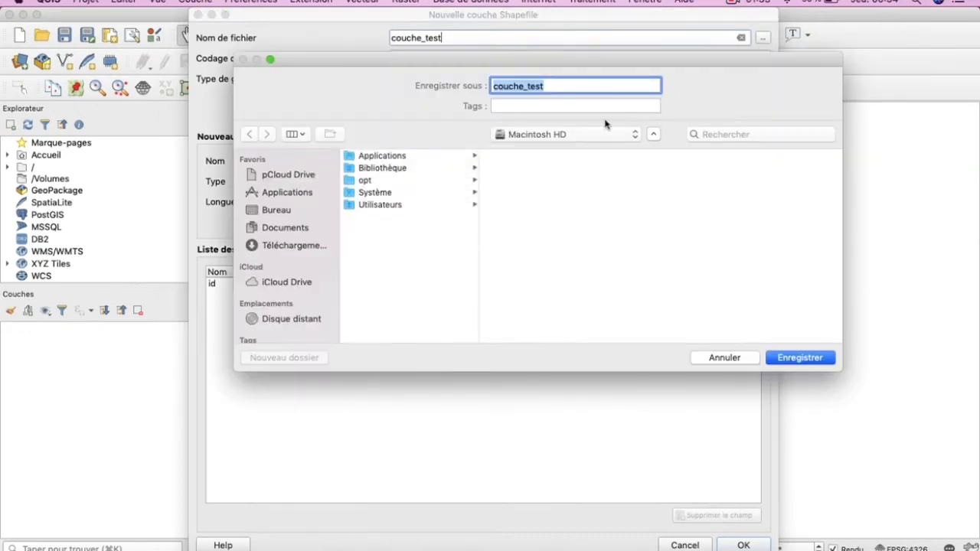
left_click(295, 205)
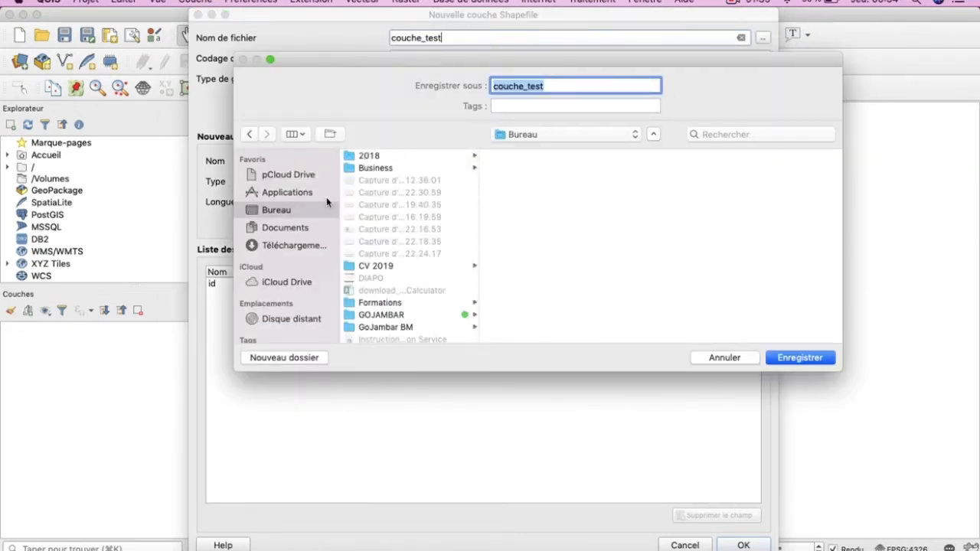
left_click(417, 304)
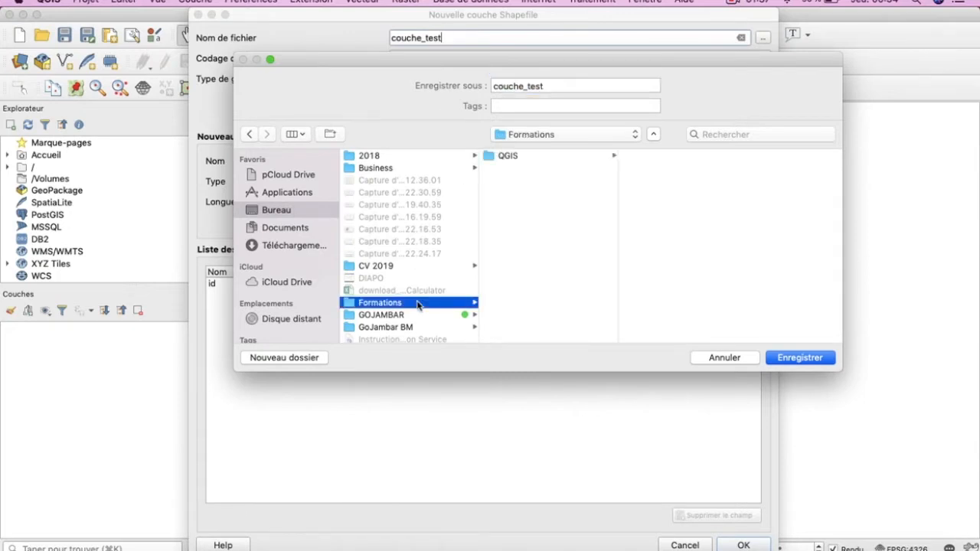
left_click(524, 158)
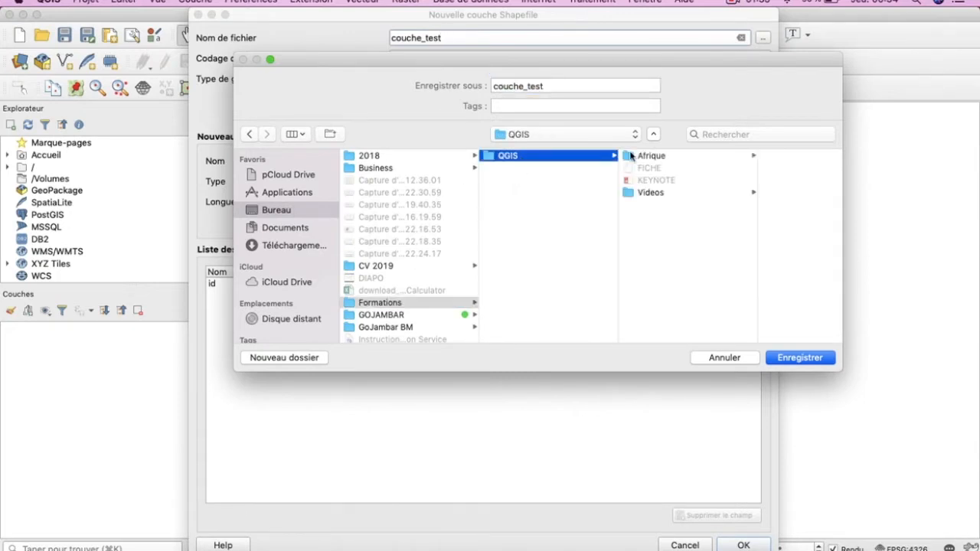
left_click(659, 193)
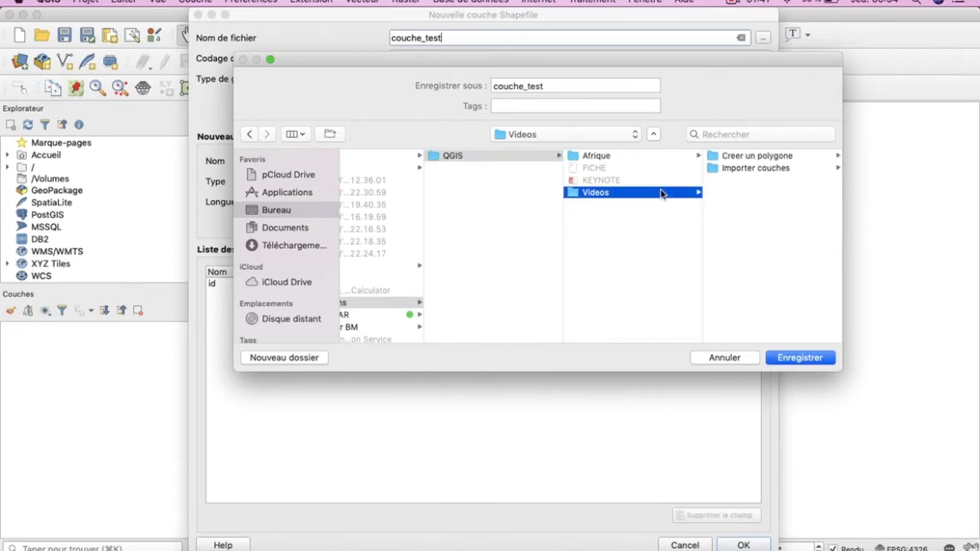
left_click(739, 157)
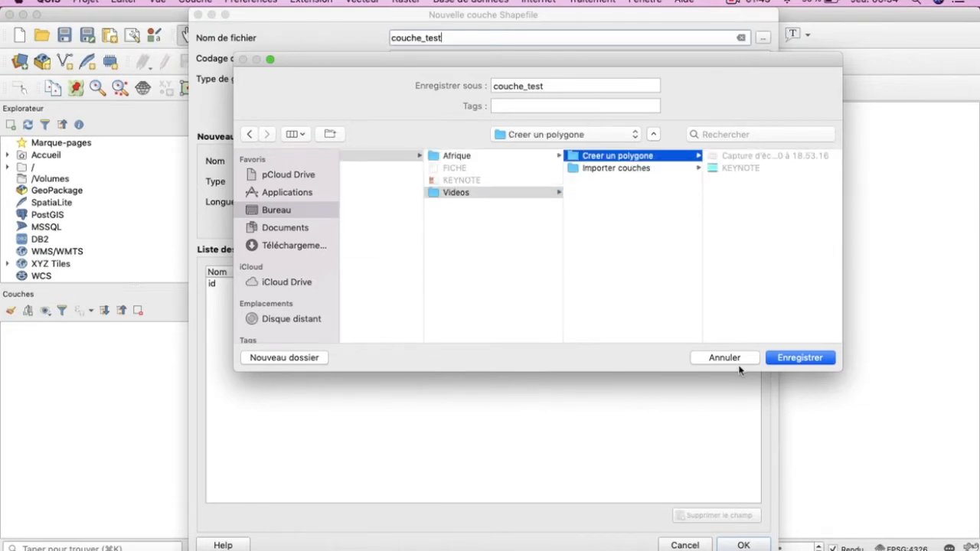
left_click(800, 358)
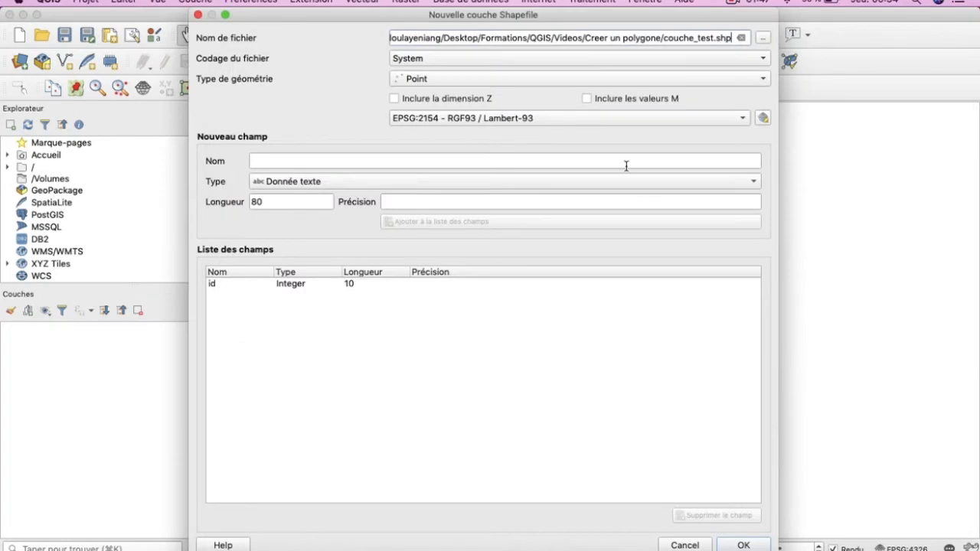
Create the shapefile layer with Polygone geometry and an additional text field named EAU
left_click(551, 83)
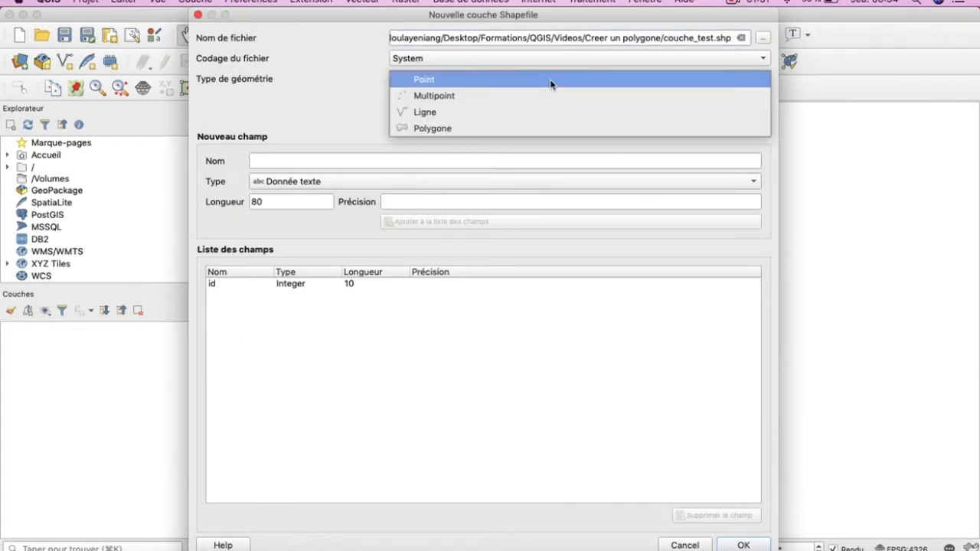
left_click(548, 127)
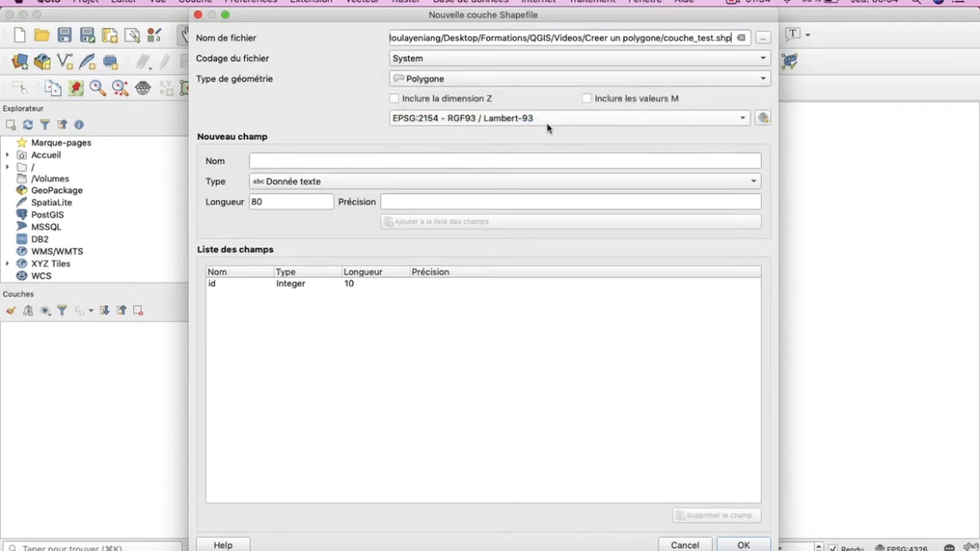
left_click(486, 162)
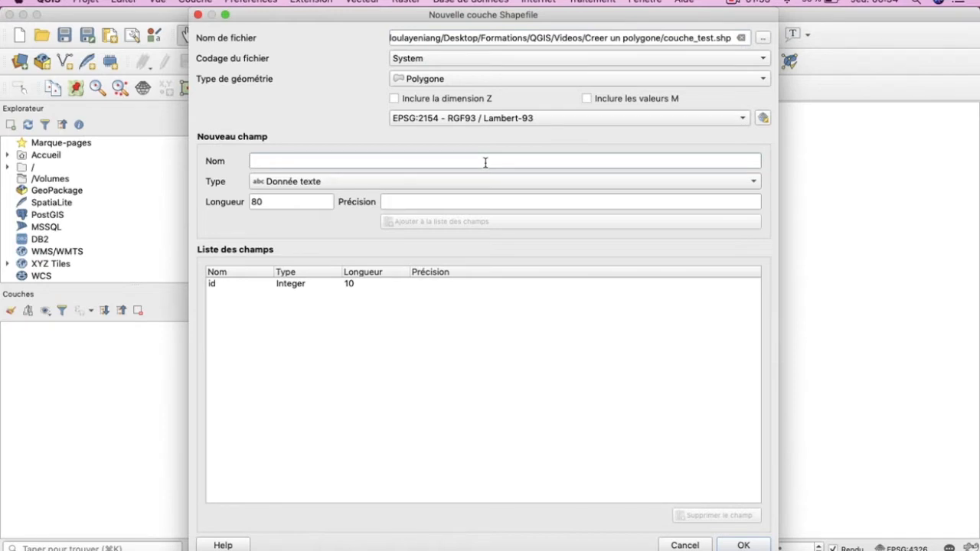
type("EAU")
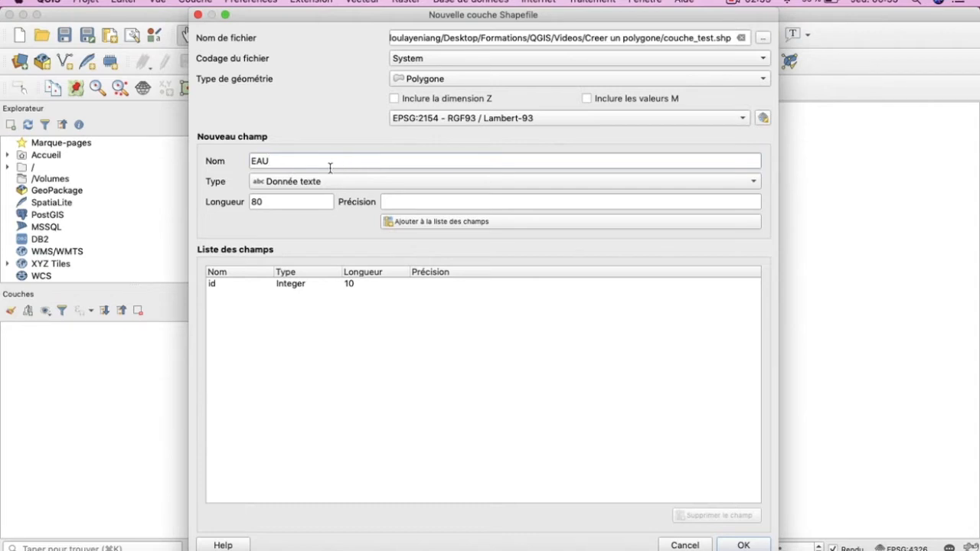
left_click(264, 183)
left_click(265, 183)
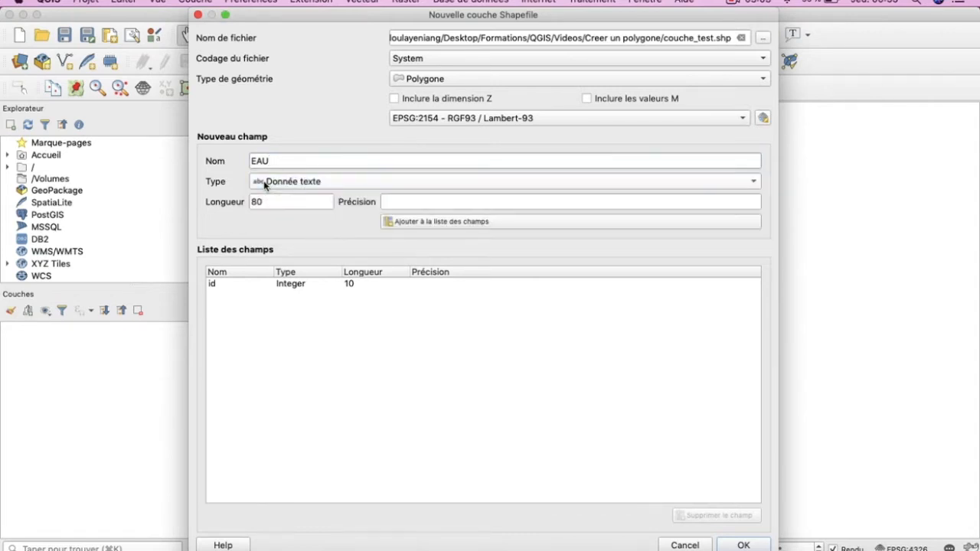
left_click(422, 229)
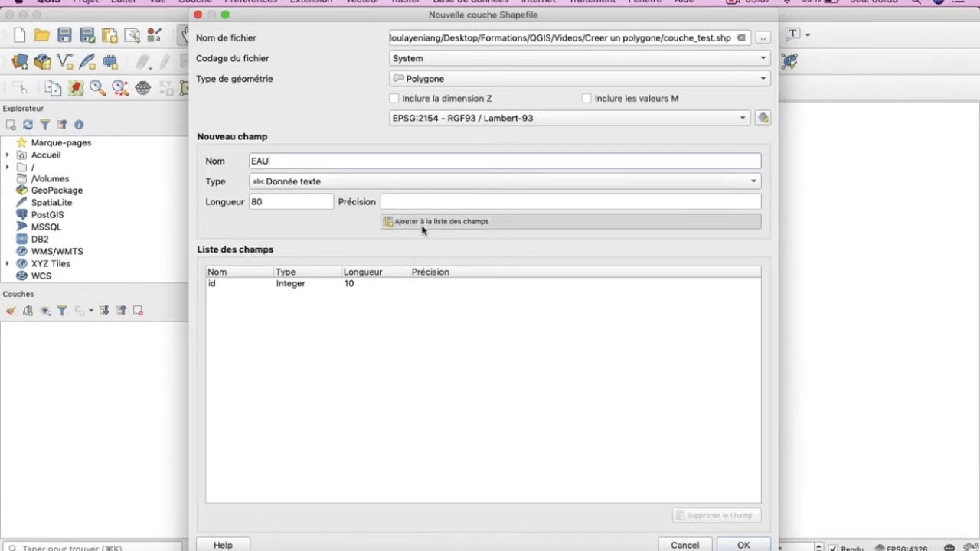
left_click(421, 229)
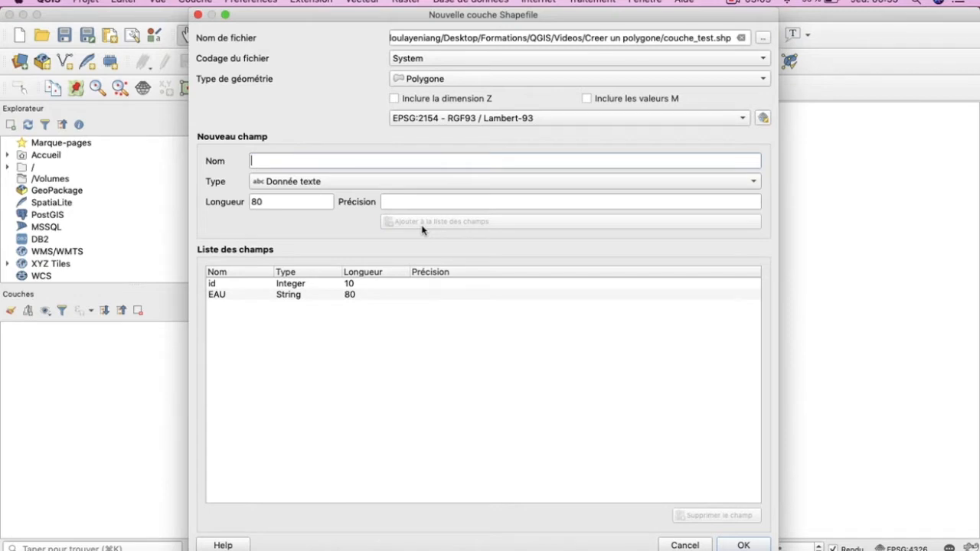
left_click(743, 545)
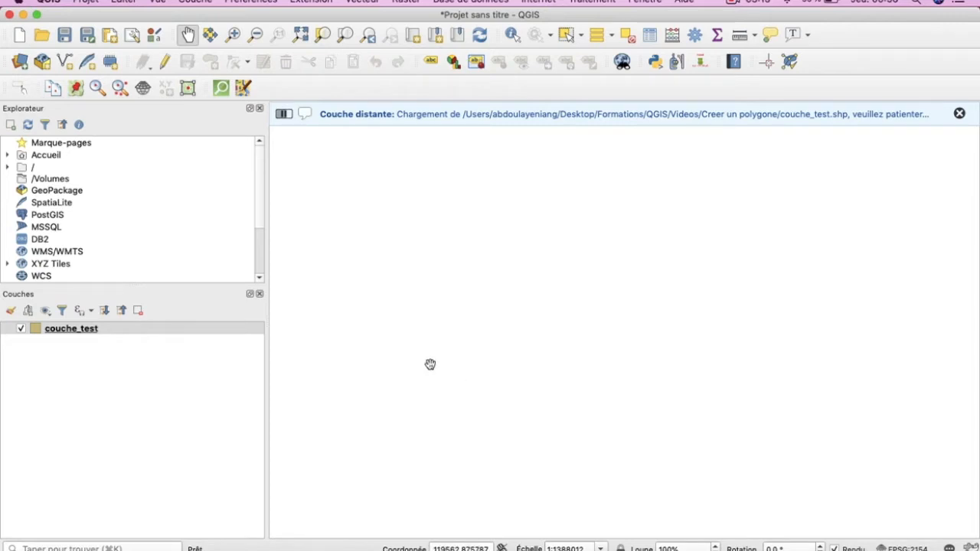
Switch the couche_test layer to editing mode
left_click(257, 329)
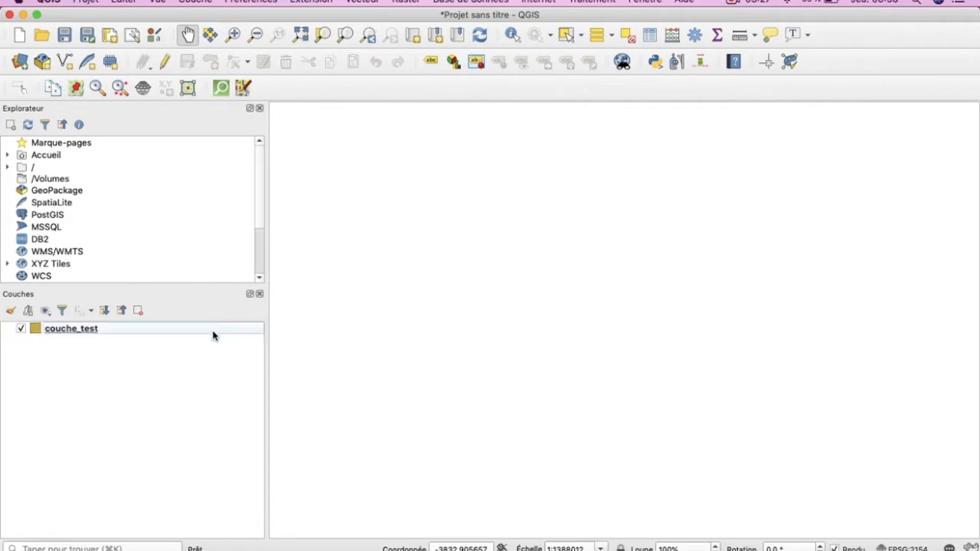
left_click(213, 333)
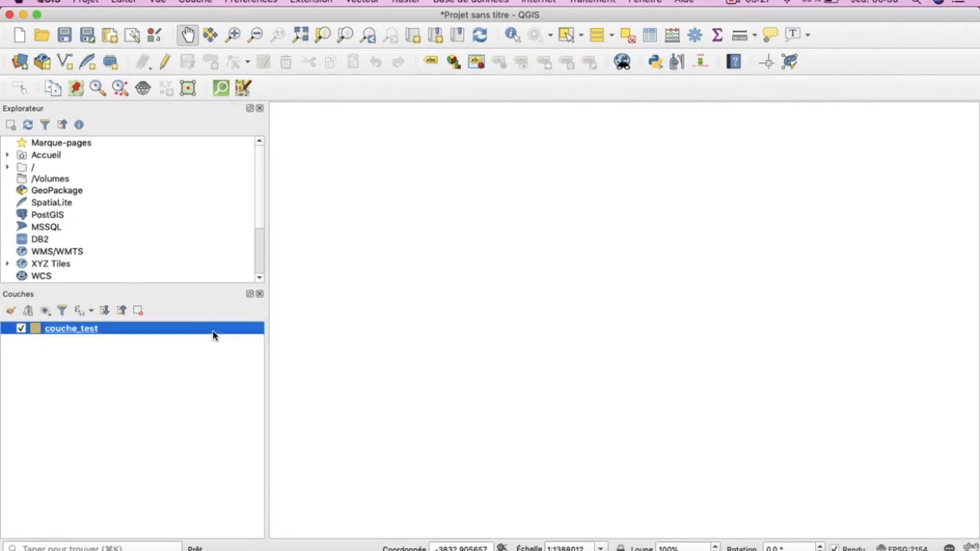
left_click(170, 65)
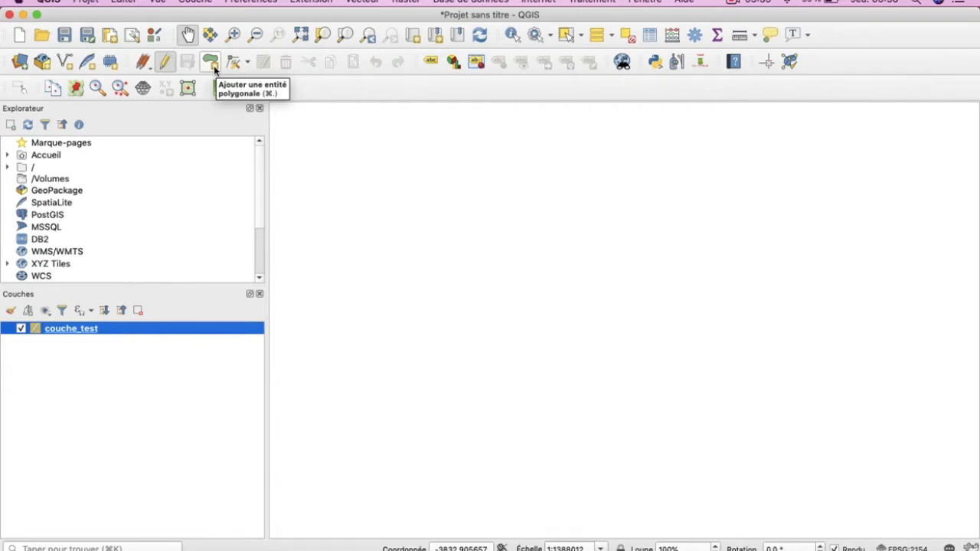
Draw and close a wide, irregular many-sided polygon feature on the empty map canvas
left_click(211, 64)
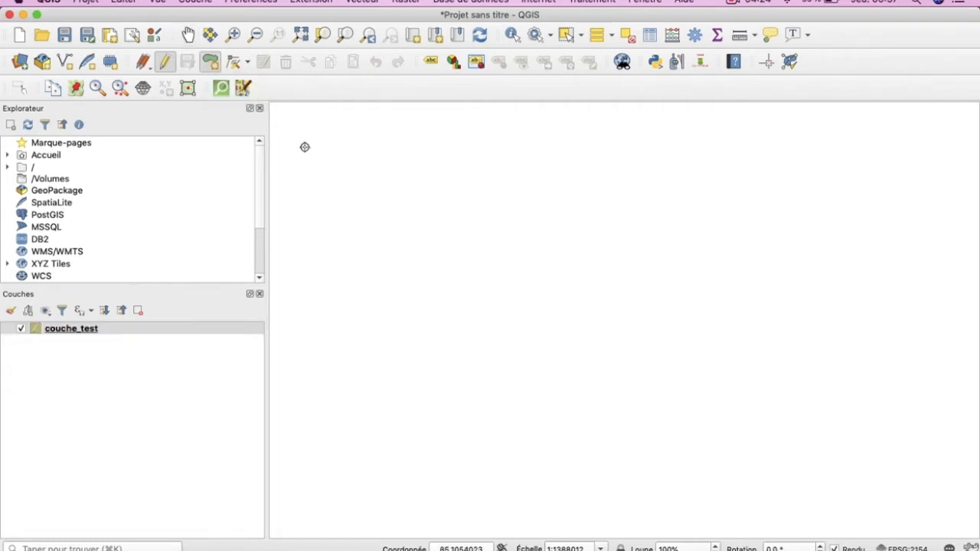
left_click(331, 183)
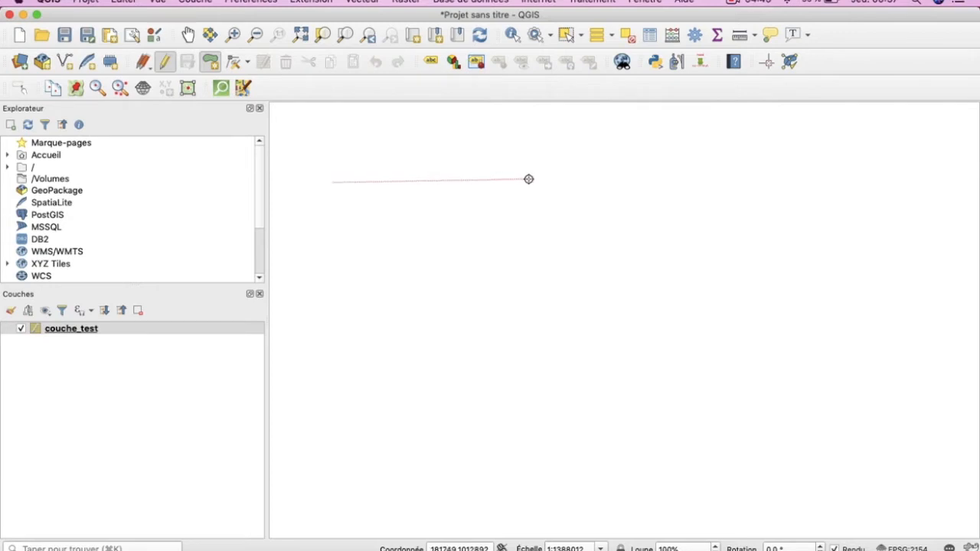
left_click(529, 182)
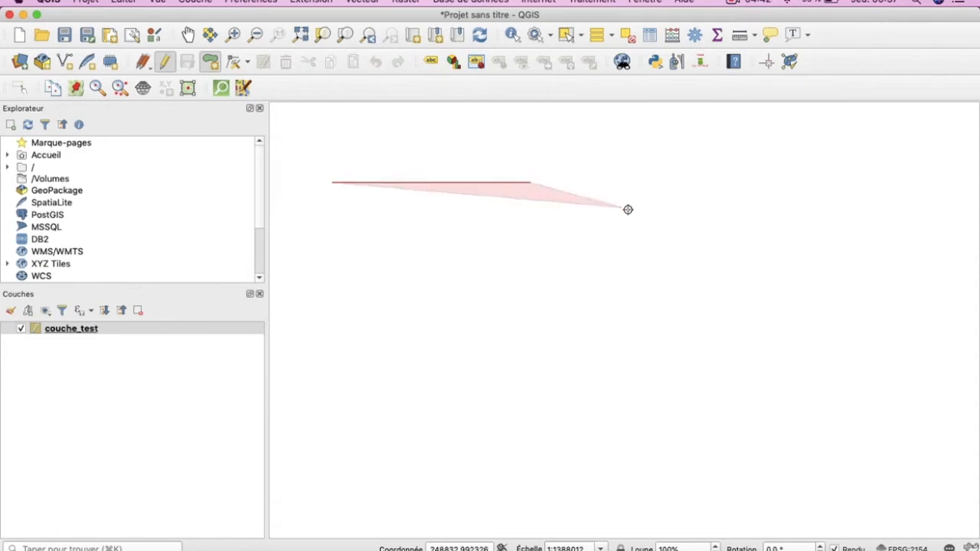
left_click(640, 213)
left_click(705, 292)
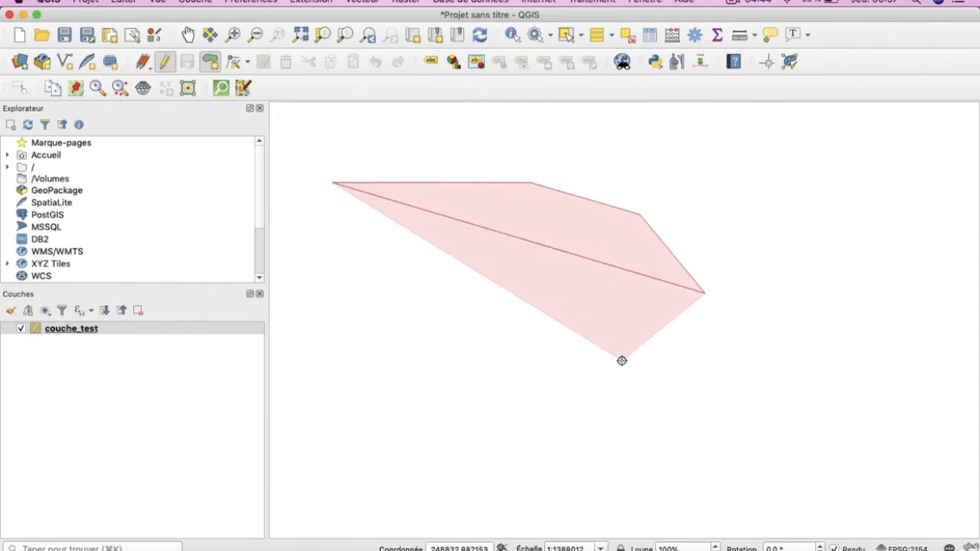
left_click(622, 360)
left_click(507, 378)
left_click(397, 352)
left_click(333, 251)
left_click(321, 217)
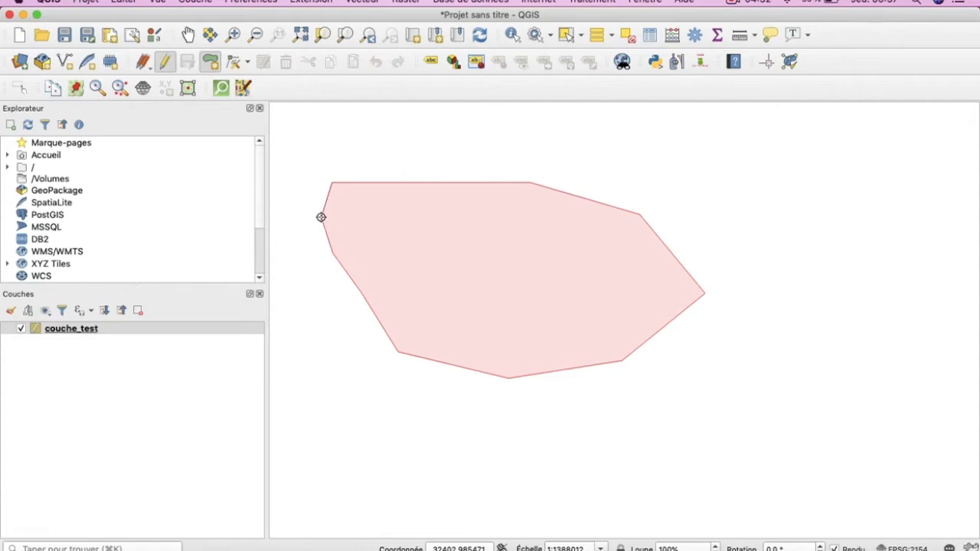
right_click(321, 217)
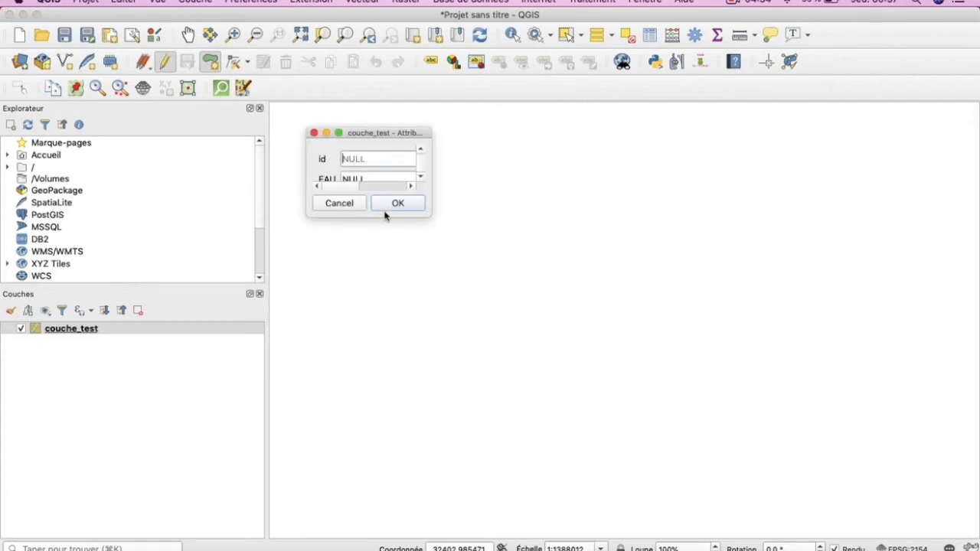
Give the first polygon id 1 and the EAU value FLEUVE, and save its attributes
left_click_drag(436, 214, 604, 279)
left_click(506, 159)
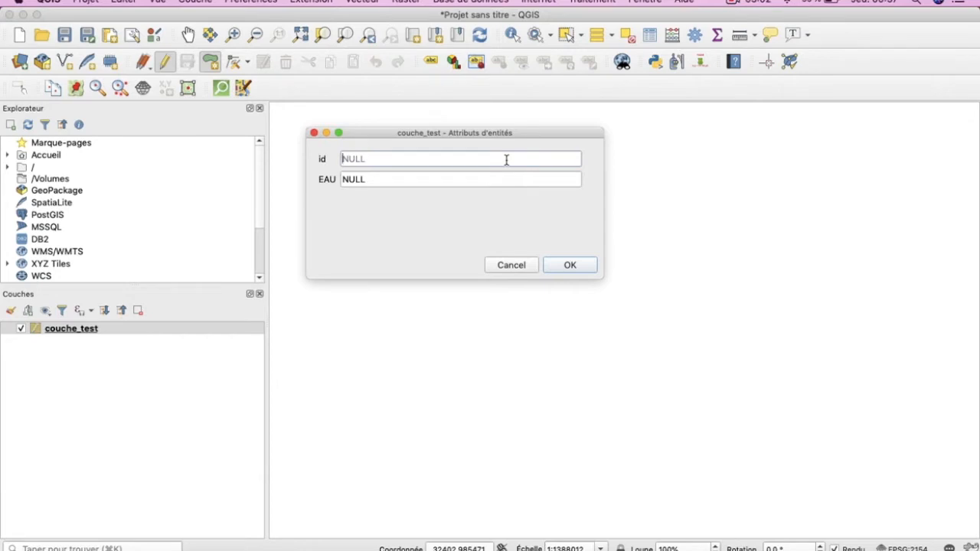
type("1")
left_click(499, 178)
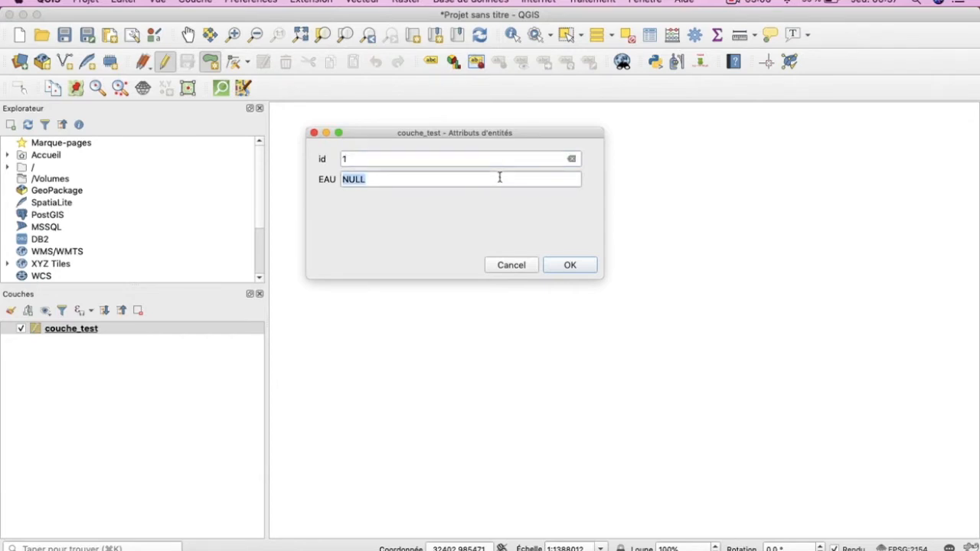
type("FELUVE")
key("BackSpace")
key("BackSpace")
key("BackSpace")
key("BackSpace")
key("BackSpace")
key("BackSpace")
type("FLEUVE")
left_click(566, 265)
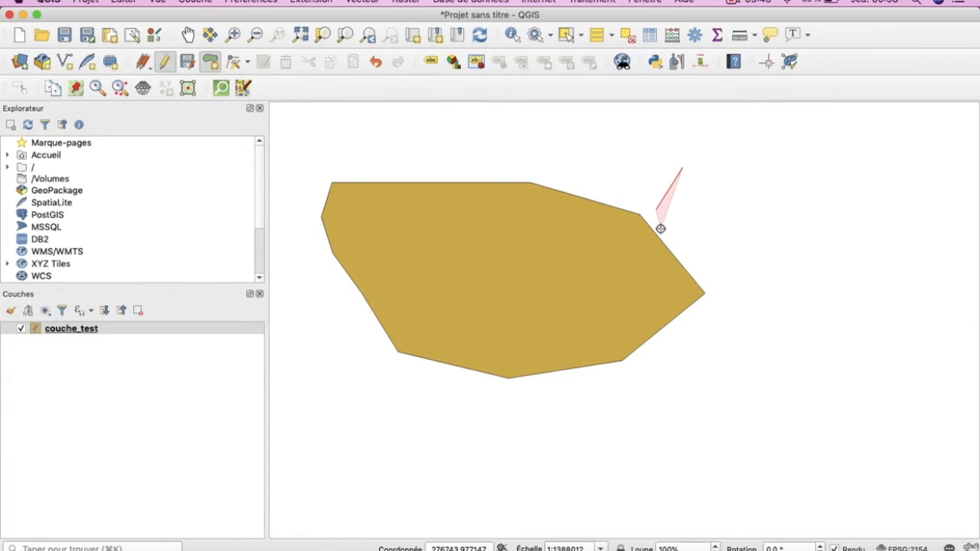
Draw and close a second, crescent-shaped polygon curving around the right and lower sides of the first without overlapping it
left_click(707, 257)
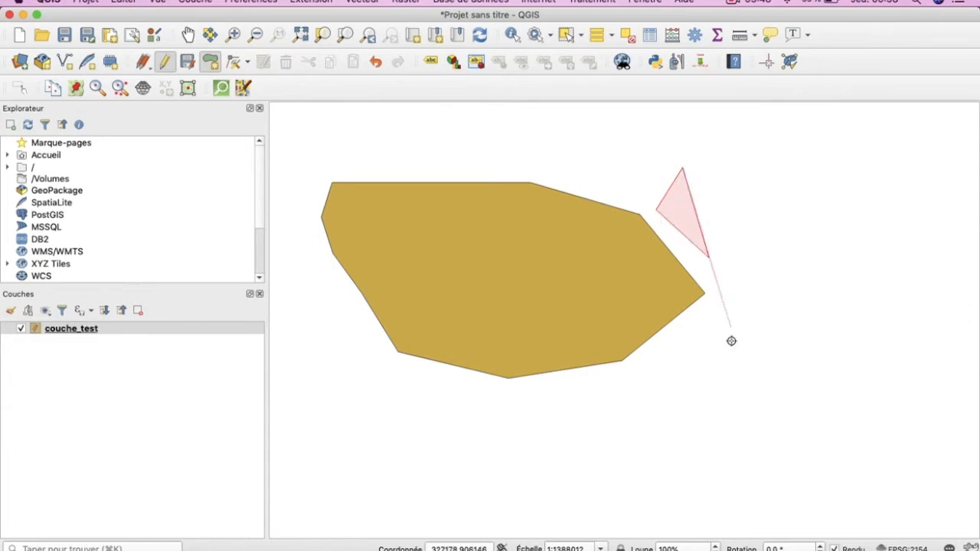
left_click(732, 340)
left_click(679, 393)
left_click(588, 410)
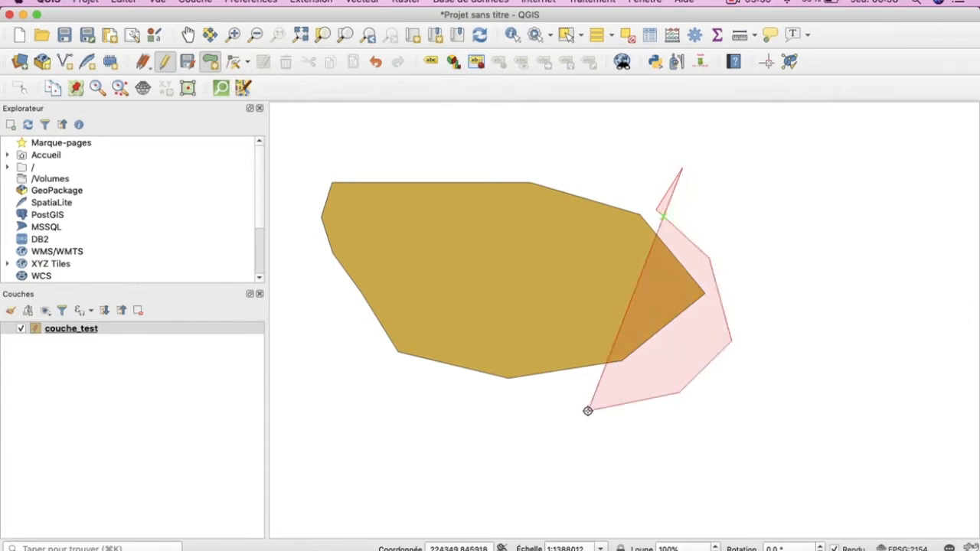
left_click(472, 433)
left_click(605, 525)
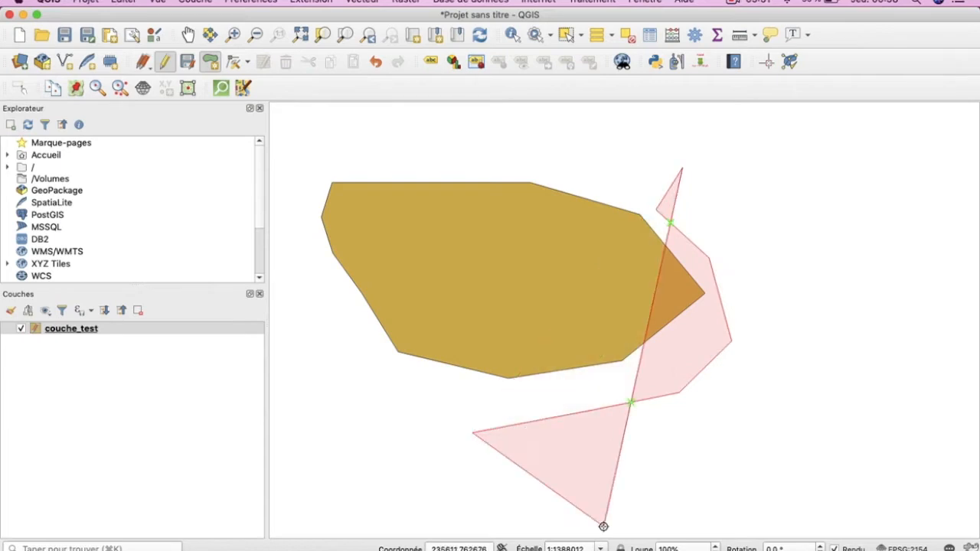
left_click(805, 484)
left_click(888, 468)
left_click(928, 412)
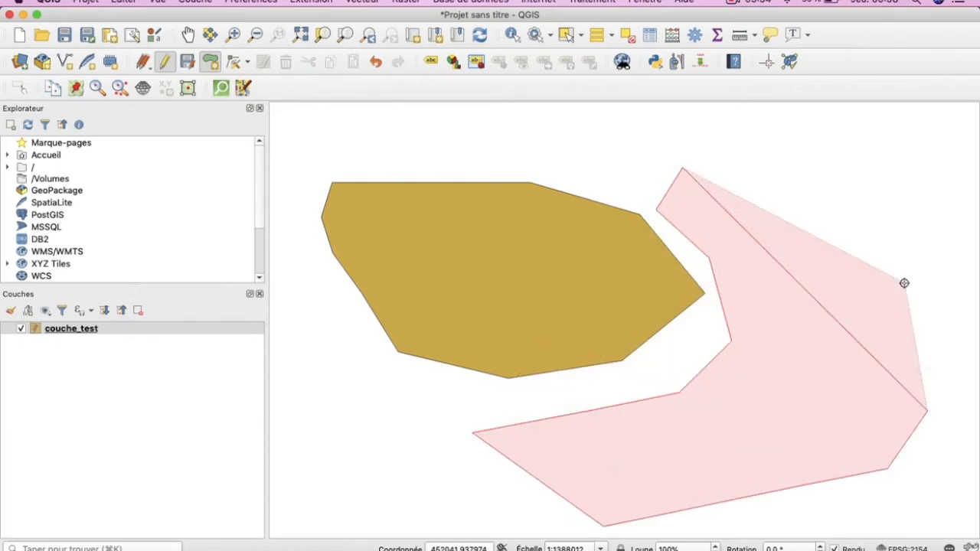
left_click(904, 283)
left_click(840, 184)
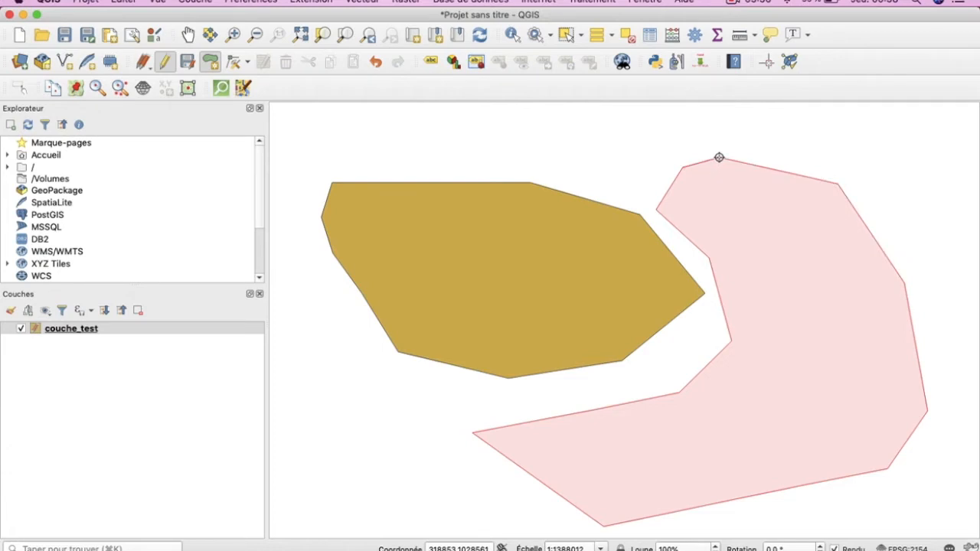
right_click(720, 158)
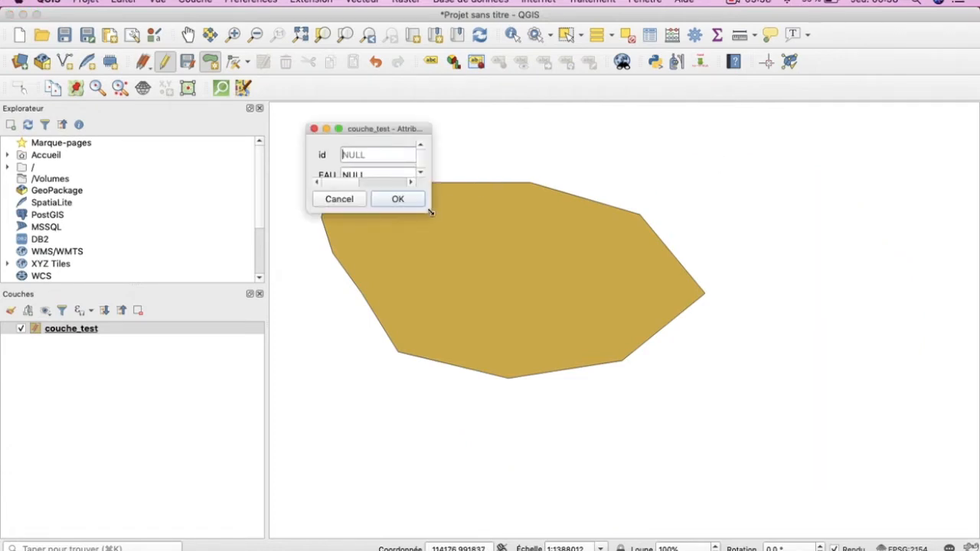
Give the second polygon id 2 and the EAU value RIVIERE, and save its attributes
left_click_drag(539, 214, 715, 258)
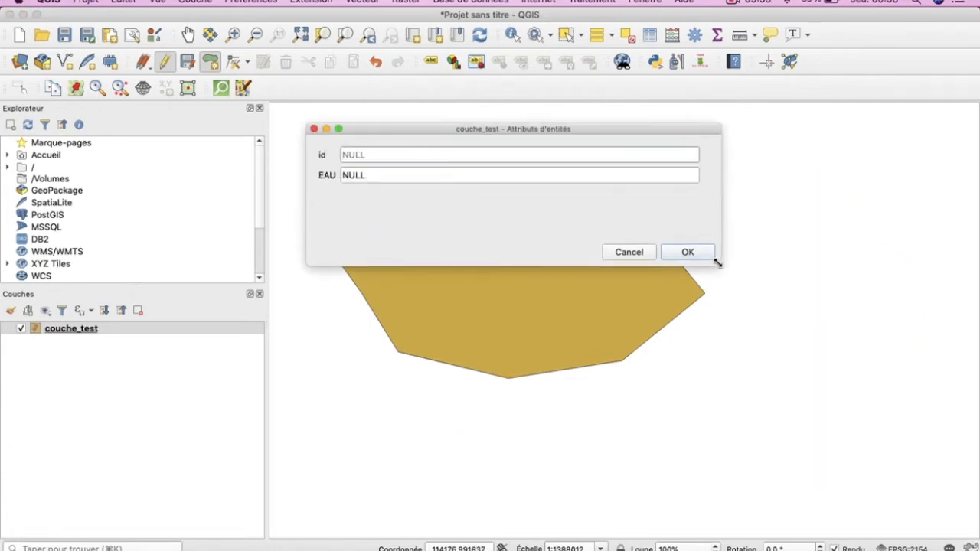
left_click(563, 161)
type("2")
key("Tab")
type("RIVIERE")
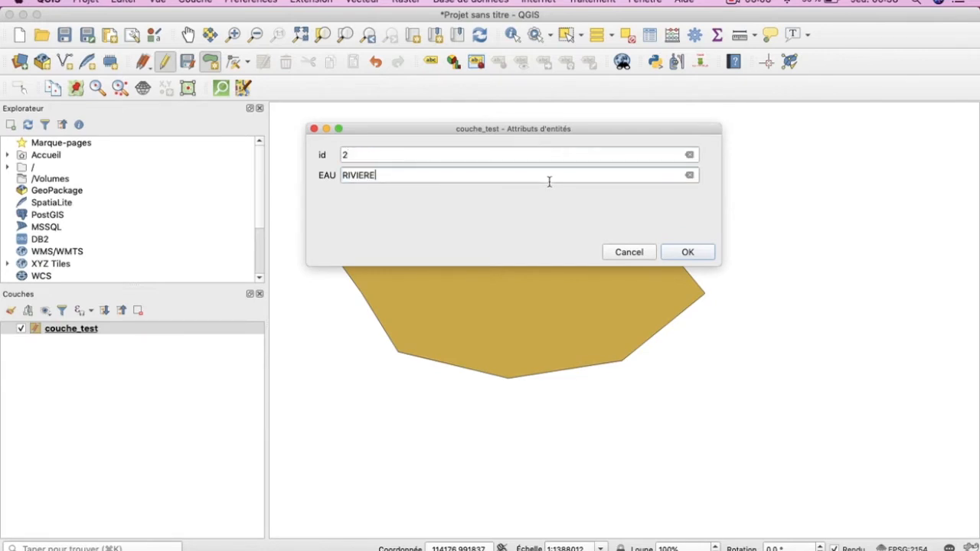
left_click(700, 254)
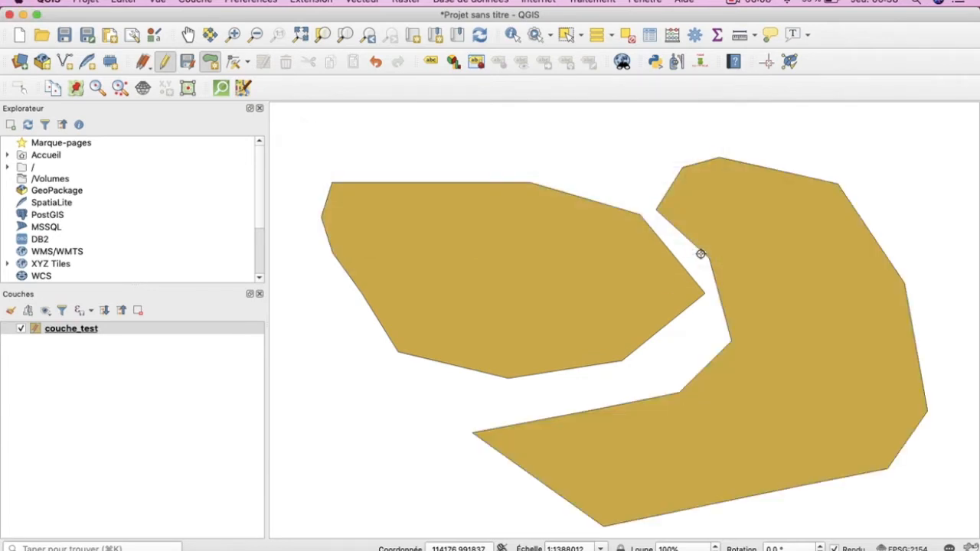
Save and end editing of the couche_test layer, and remove the layer from the project
left_click(184, 328)
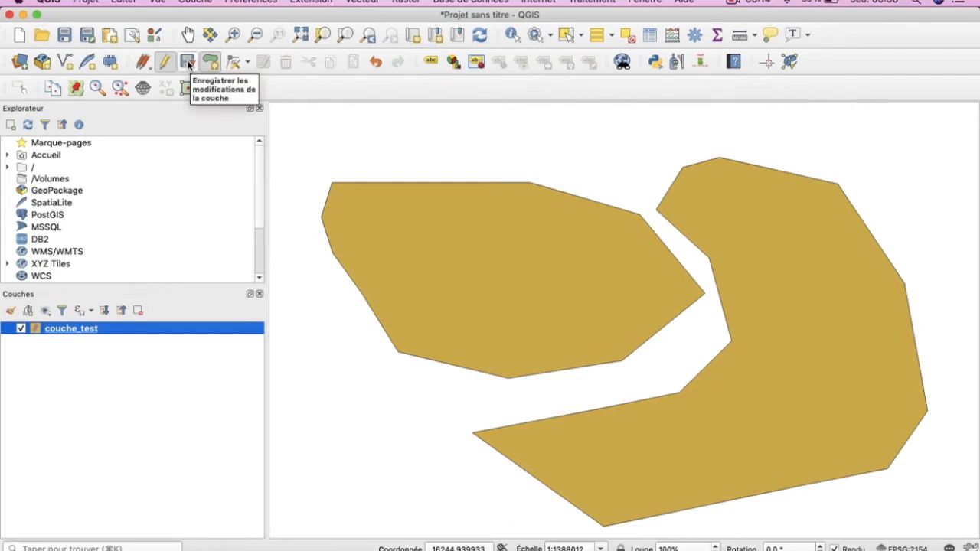
left_click(165, 62)
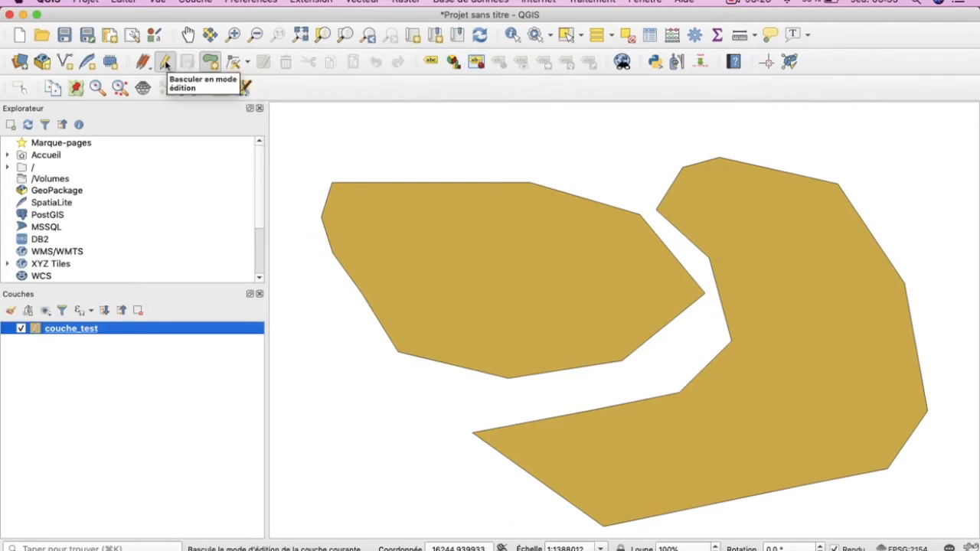
left_click(164, 63)
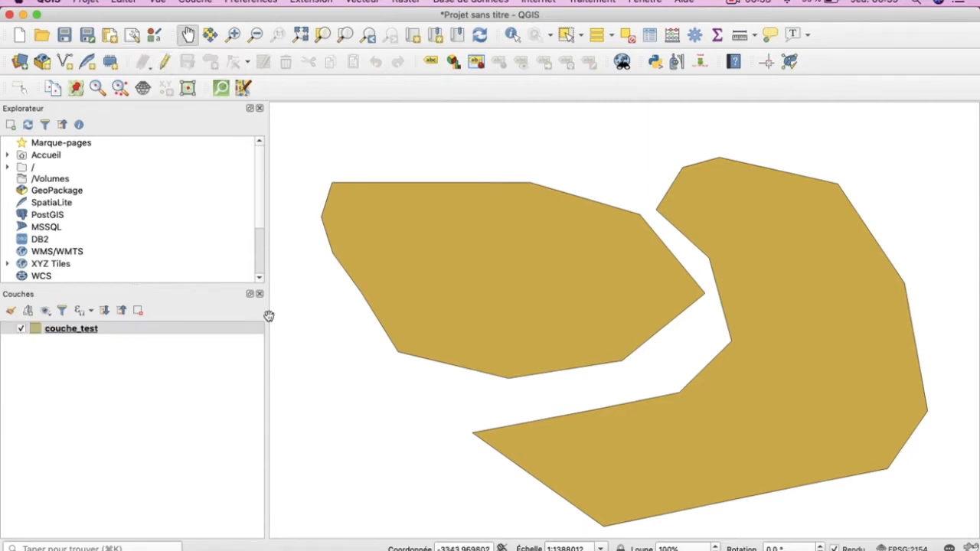
left_click(219, 330)
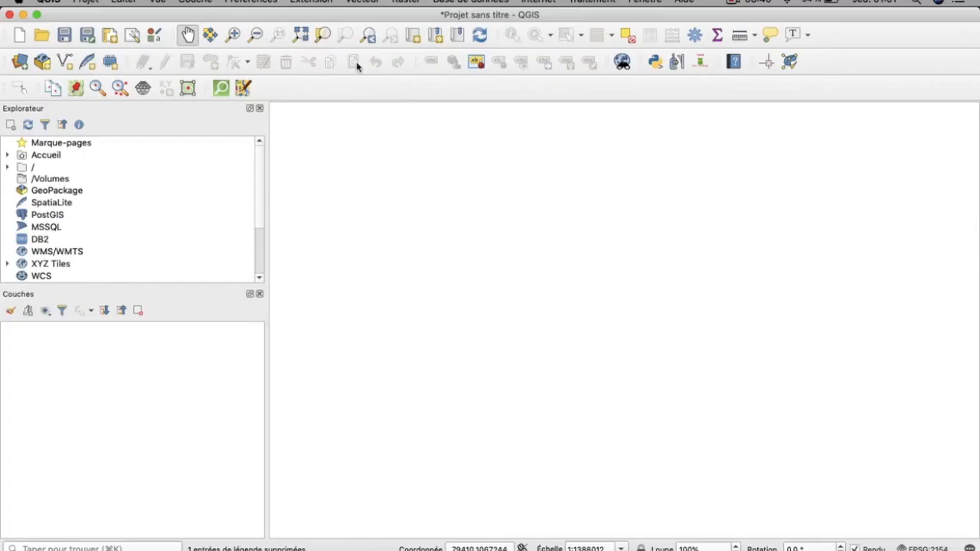
Search all available extensions for OPENLAYE and install the OpenLayers Plugin
left_click(313, 3)
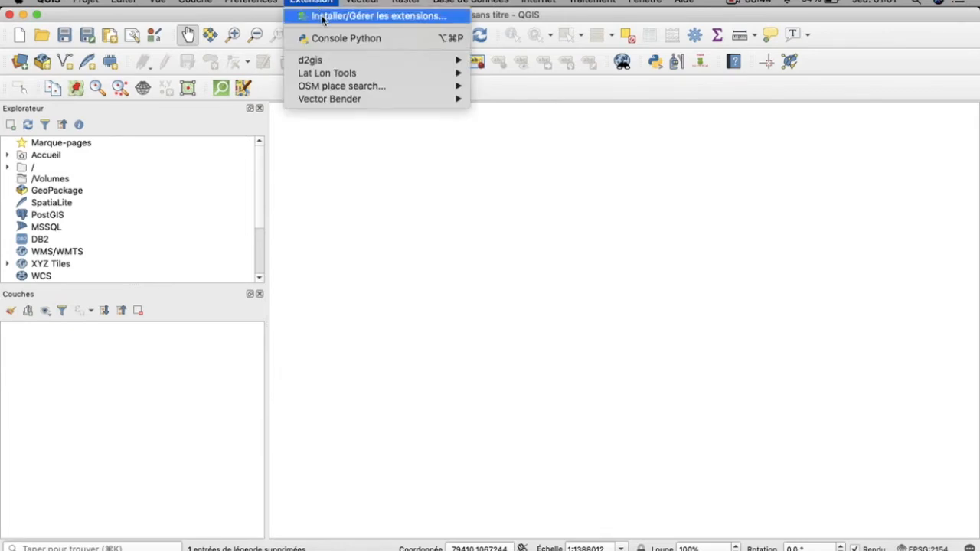
left_click(322, 18)
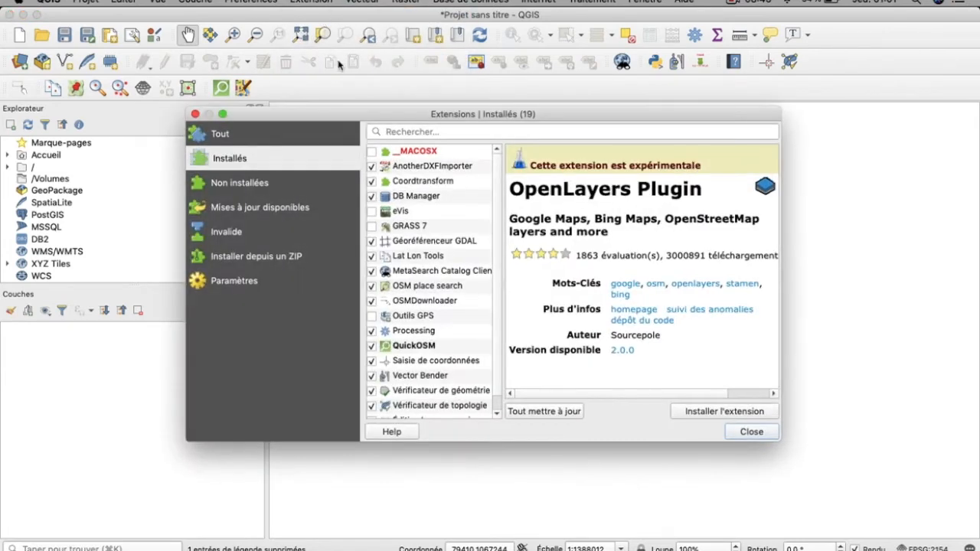
type("OPEN")
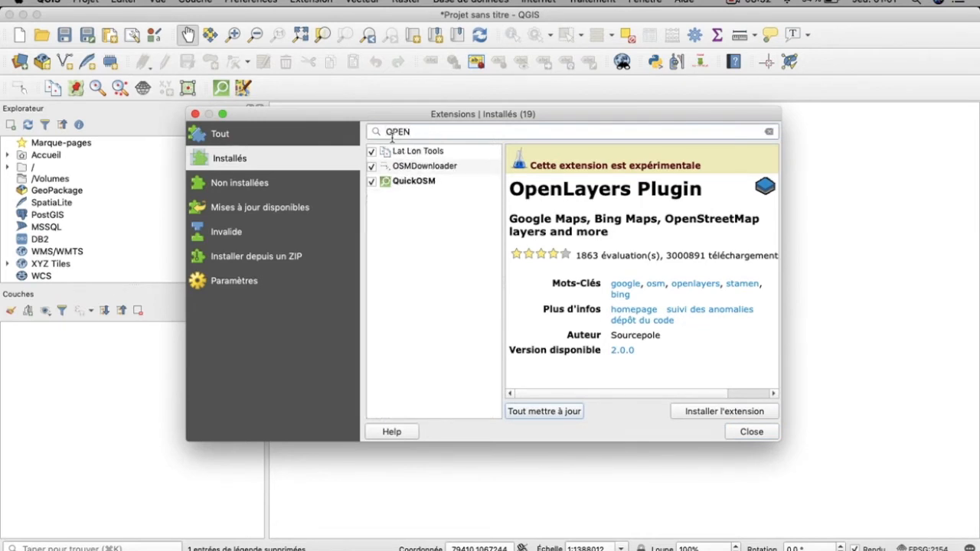
left_click(339, 131)
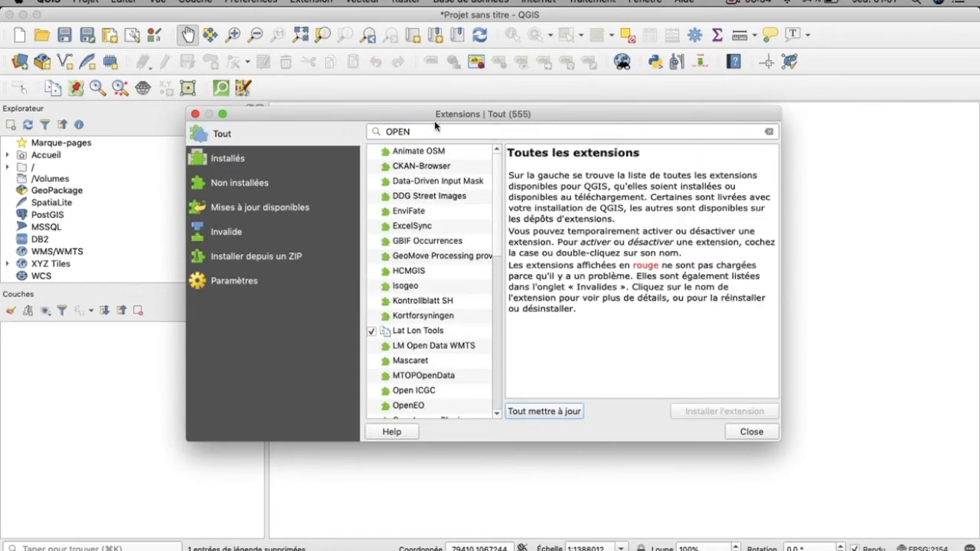
type("LAYE")
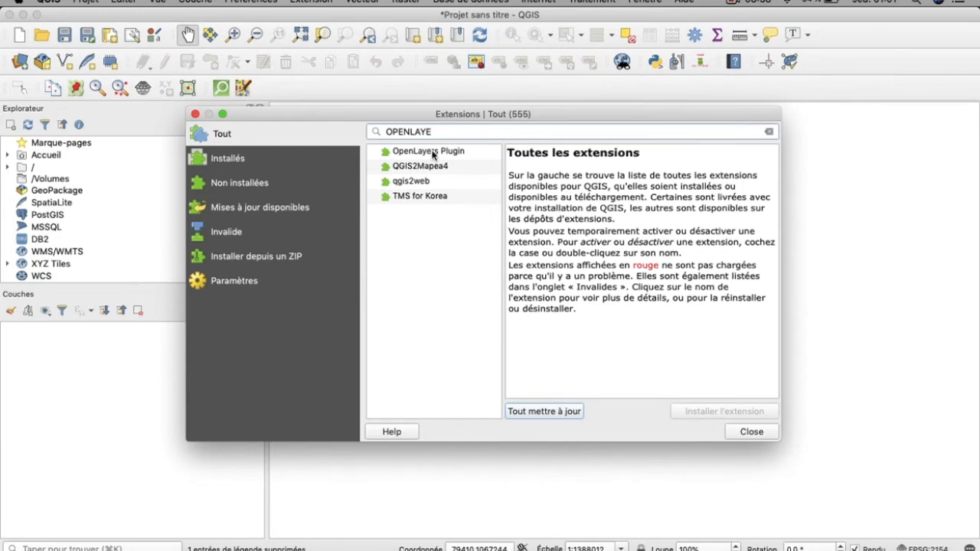
left_click(433, 155)
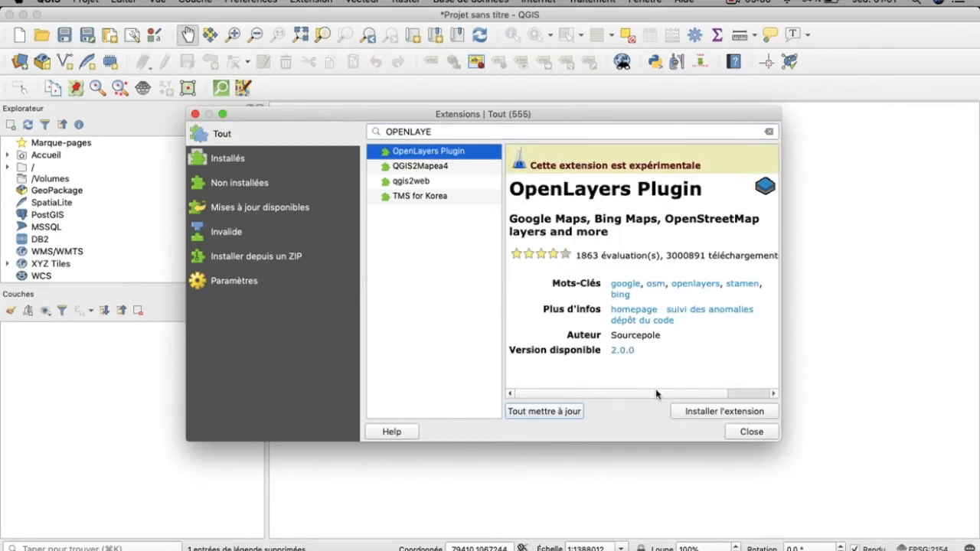
left_click(683, 411)
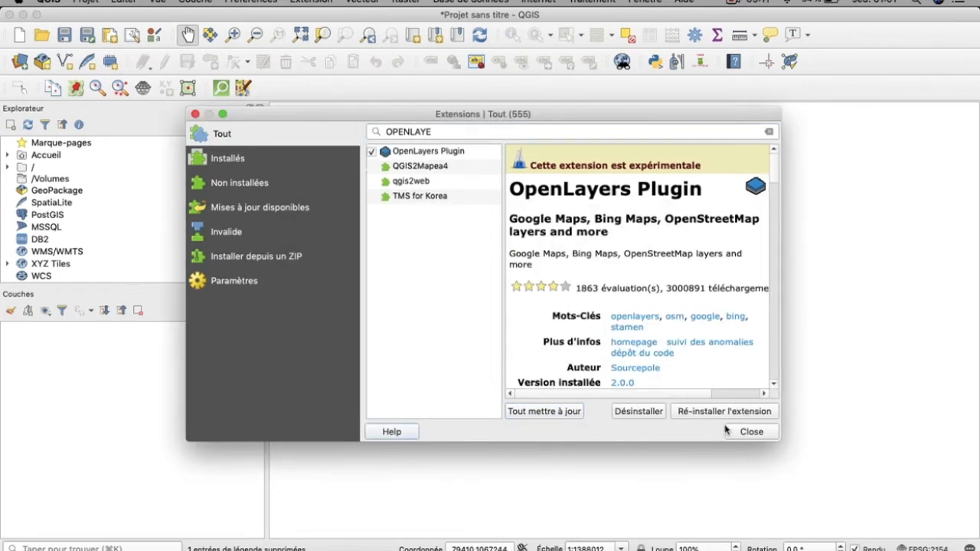
left_click(750, 432)
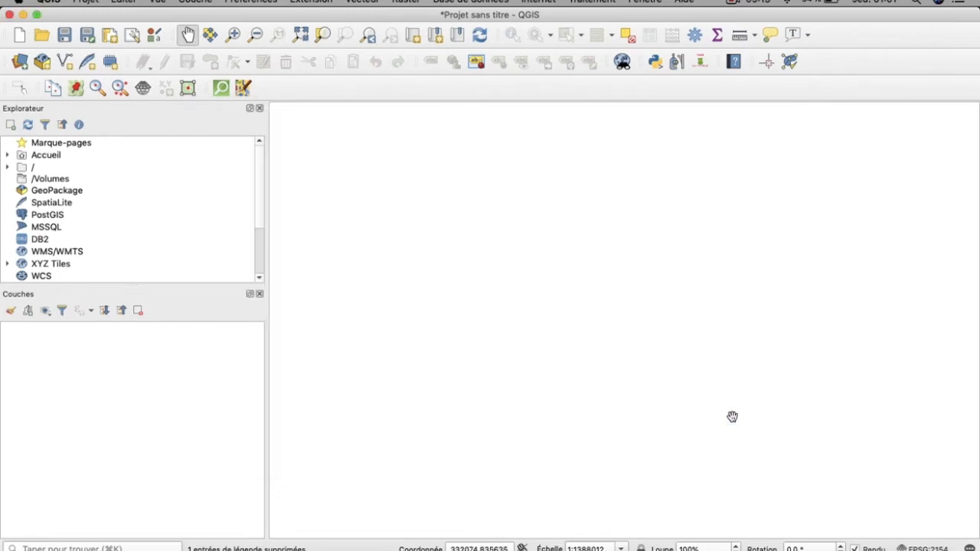
Add the OpenStreetMap basemap to the project through the OpenLayers plugin
left_click(547, 2)
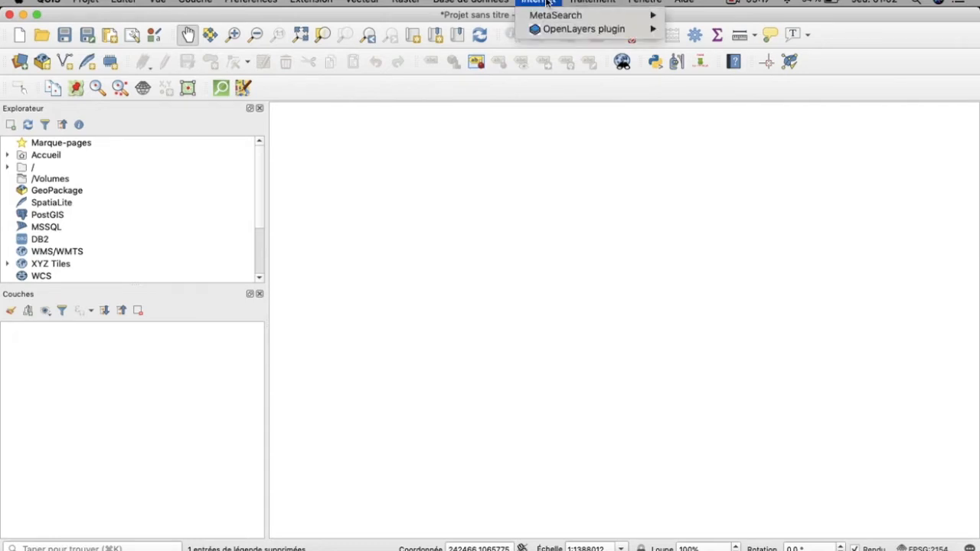
mouse_move(561, 31)
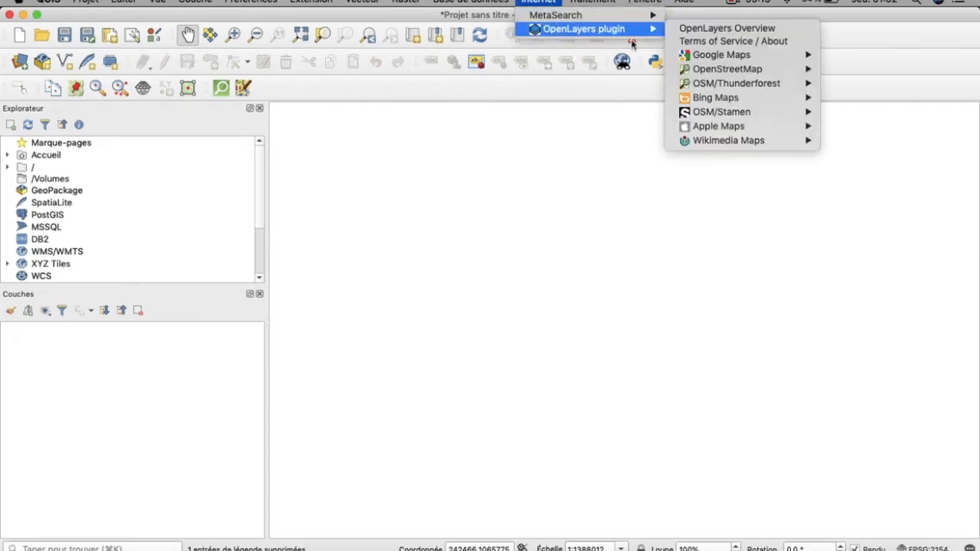
mouse_move(719, 71)
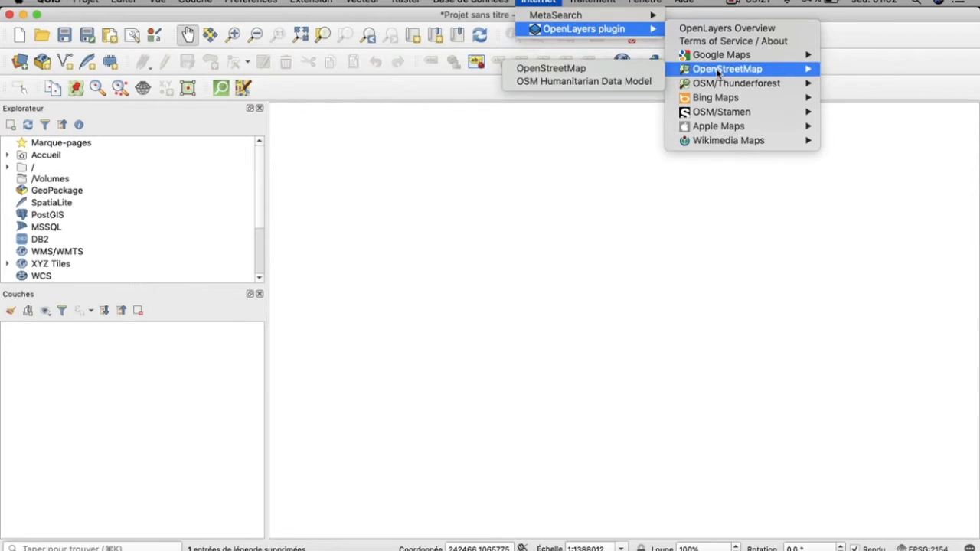
left_click(636, 69)
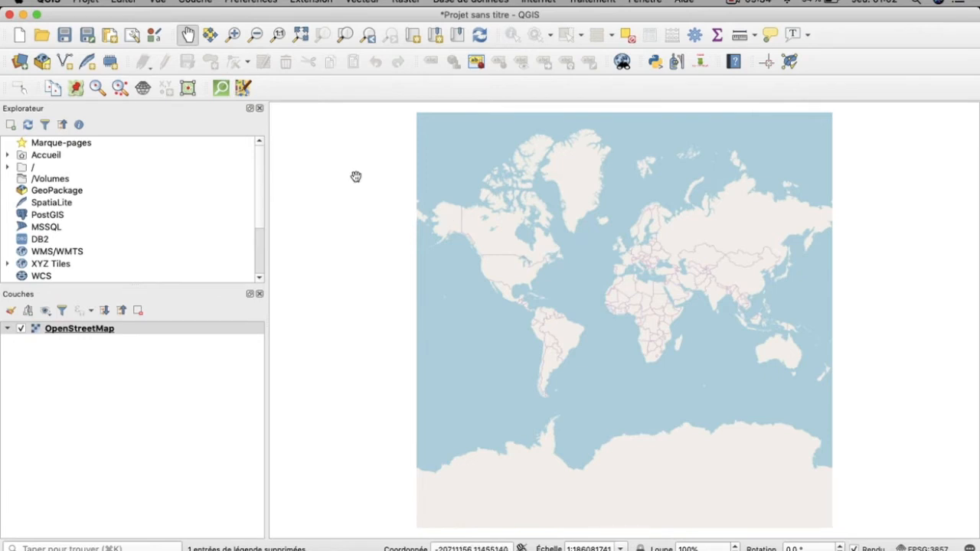
Zoom in on the basemap to Senegal and centre the orange area between Bambilor and Sebikotane
left_click(234, 35)
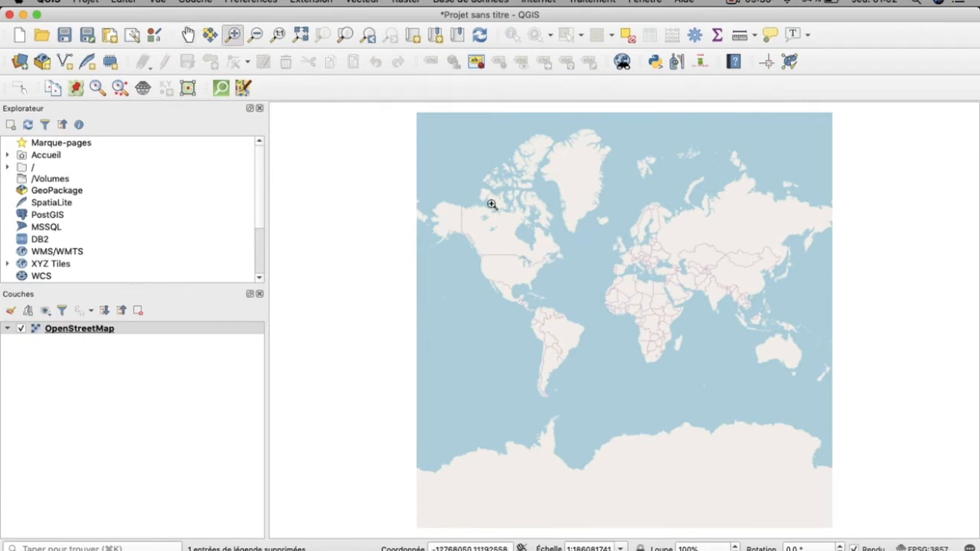
left_click_drag(592, 280, 658, 330)
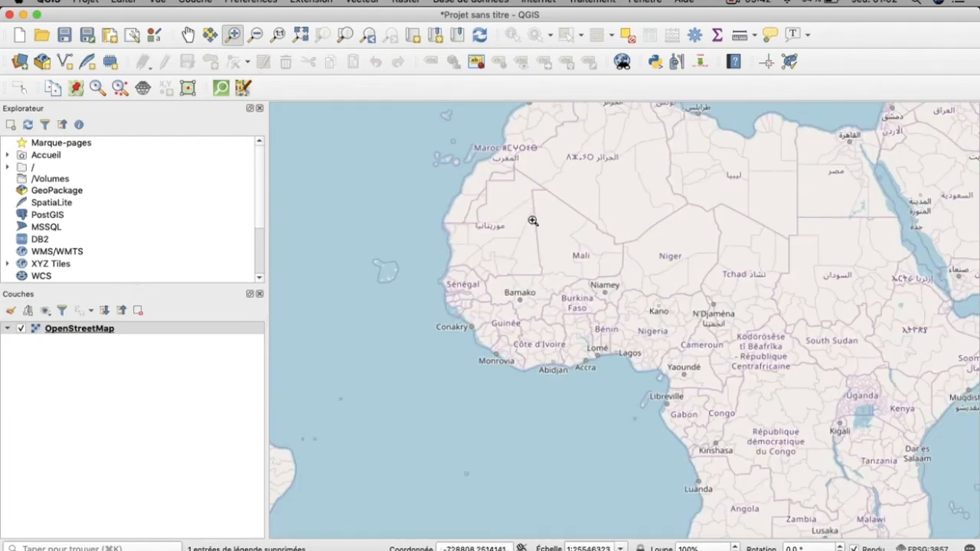
scroll(468, 177, "up", 2)
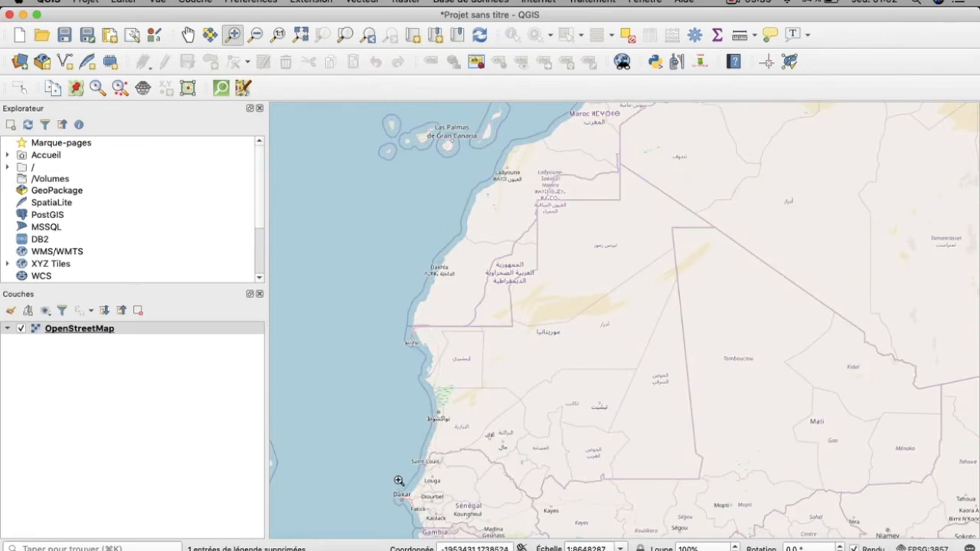
left_click_drag(393, 489, 457, 527)
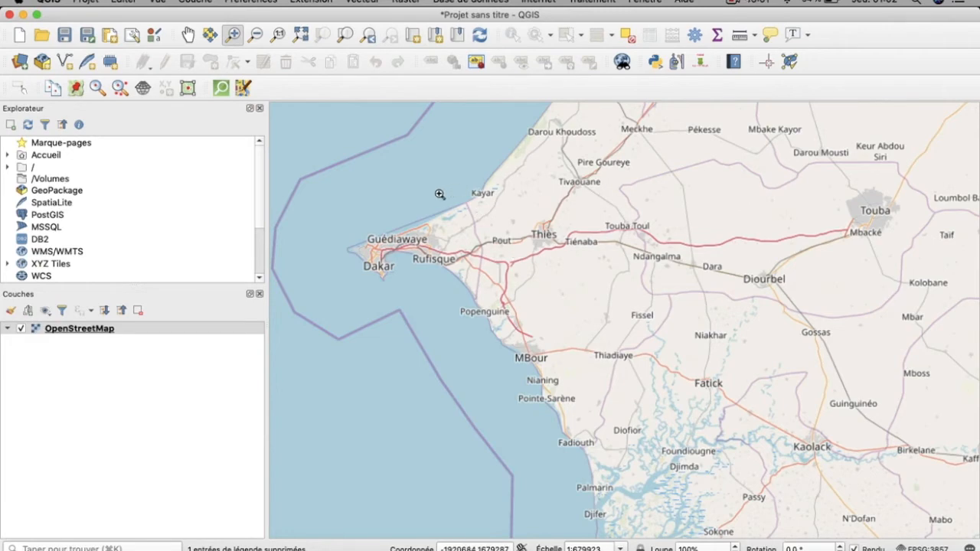
left_click_drag(434, 195, 561, 315)
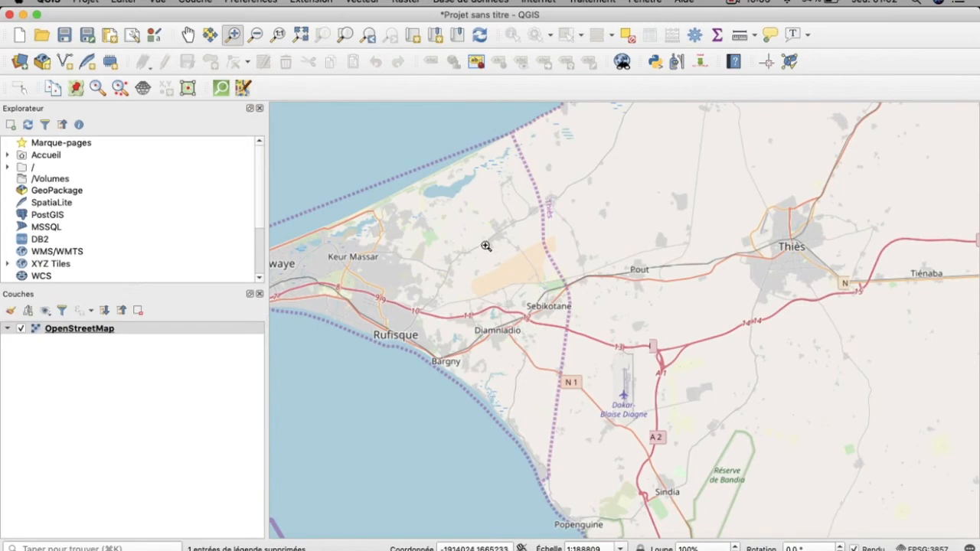
left_click_drag(426, 240, 606, 345)
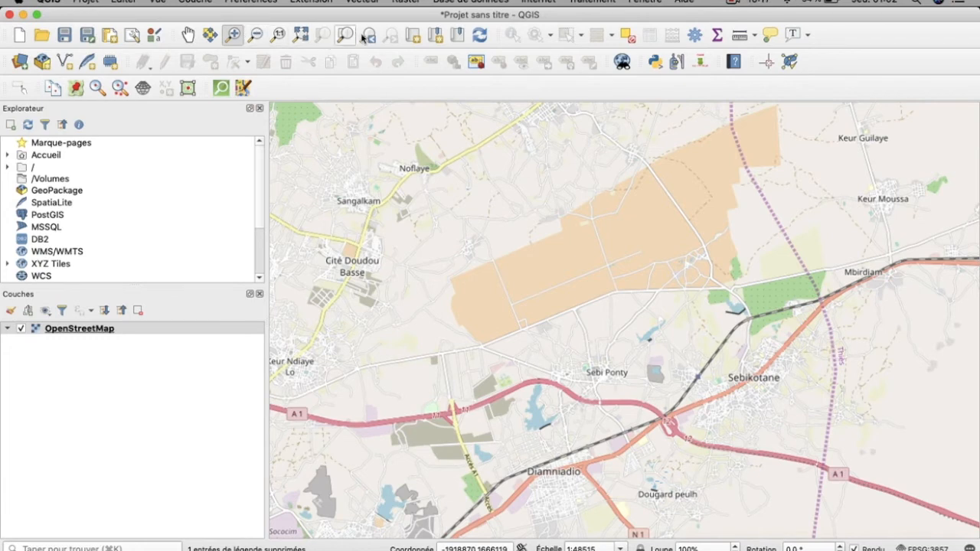
left_click(188, 35)
left_click_drag(614, 192, 537, 261)
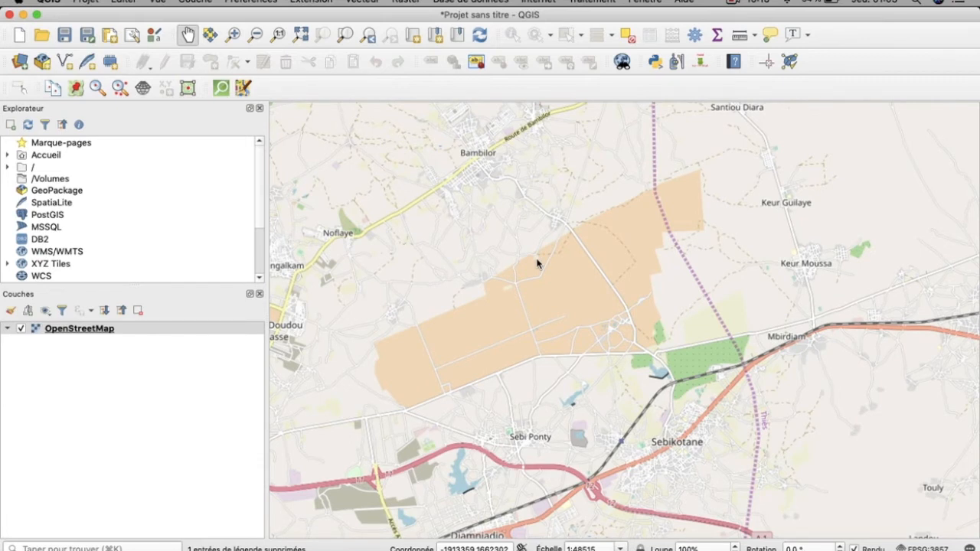
key("super+shift+4")
left_click_drag(274, 109, 945, 528)
Start a new shapefile layer and set its output file to POLYGONES.shp in the Creer un polygone folder
left_click(201, 4)
mouse_move(224, 31)
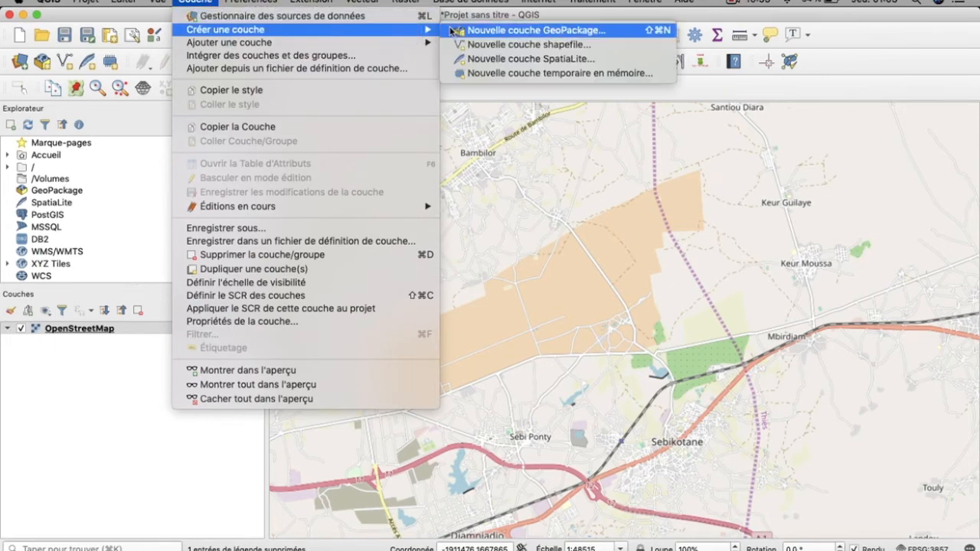
left_click(483, 45)
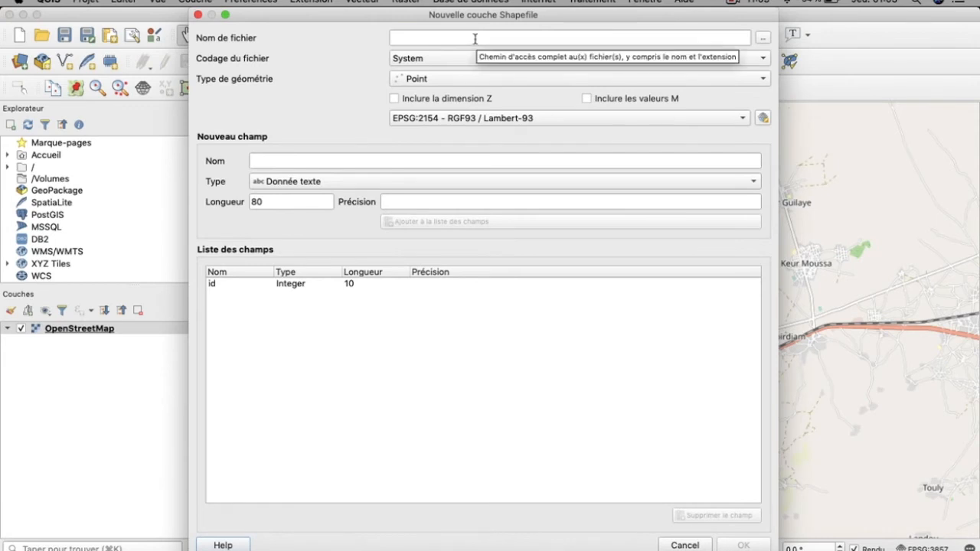
left_click(475, 38)
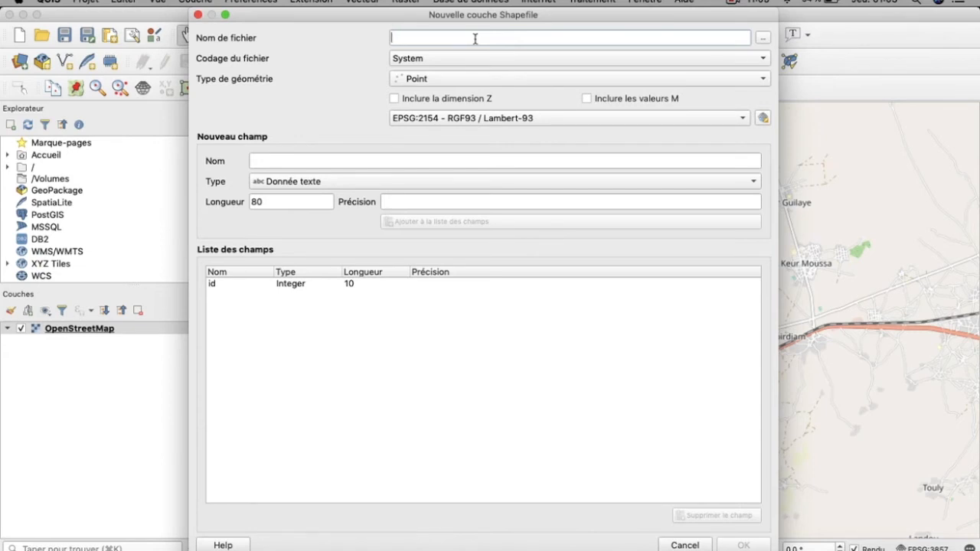
type("POLYGONES")
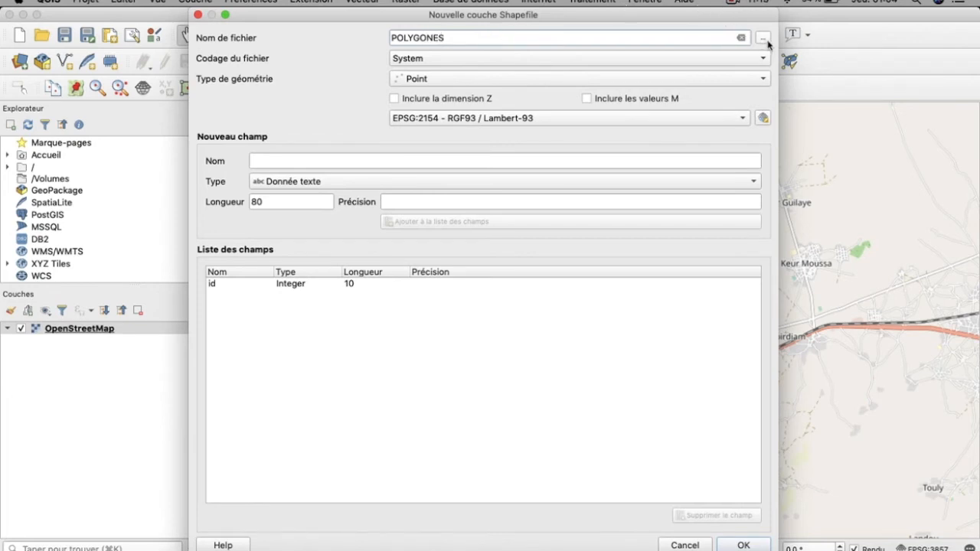
left_click(767, 42)
left_click(795, 358)
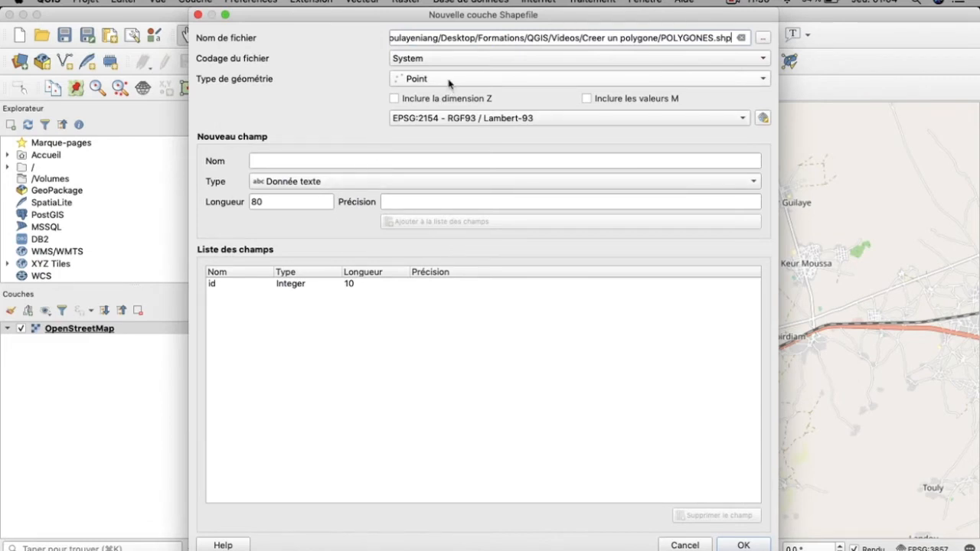
Set the new layer's geometry type to Polygone and add a text field named ESPACE with length 80
left_click(449, 80)
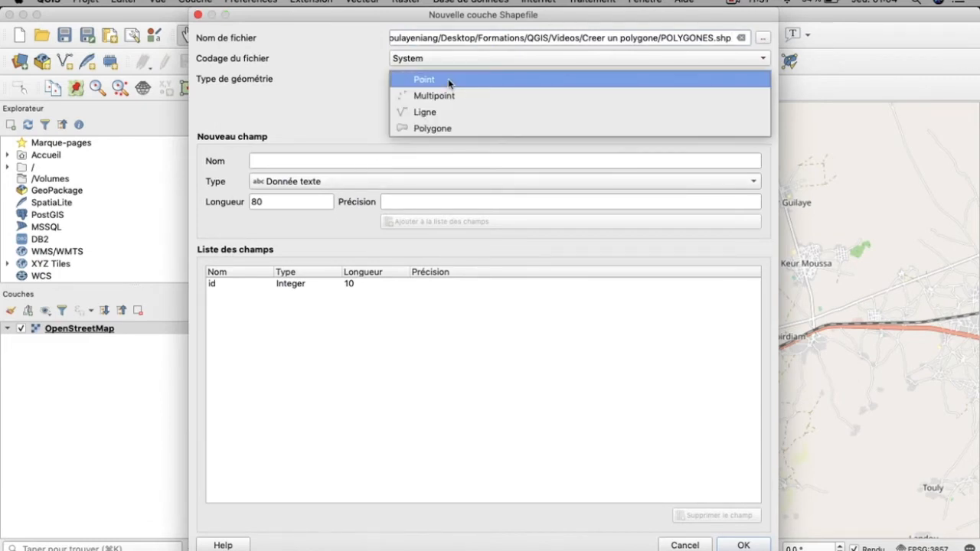
left_click(446, 132)
left_click(443, 160)
type("ESPACE")
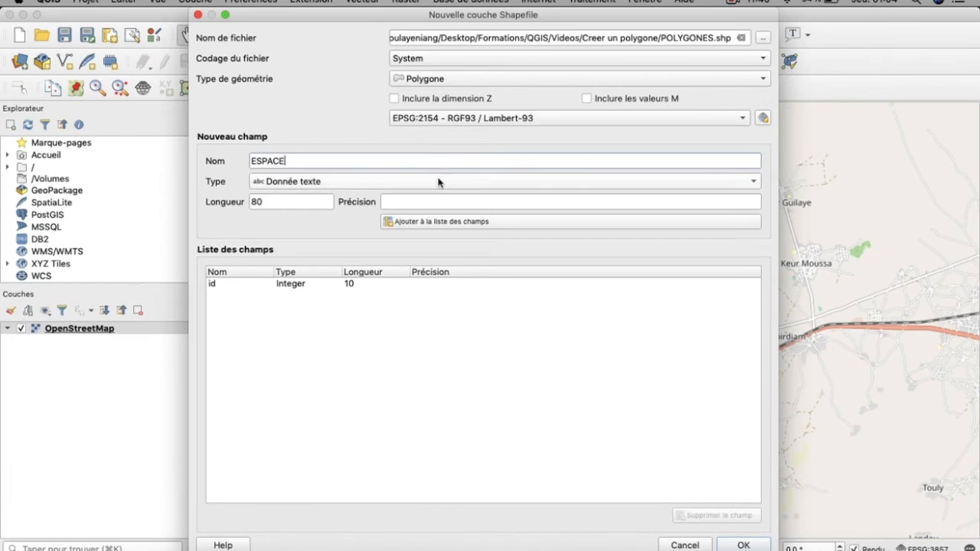
left_click(438, 181)
left_click(438, 182)
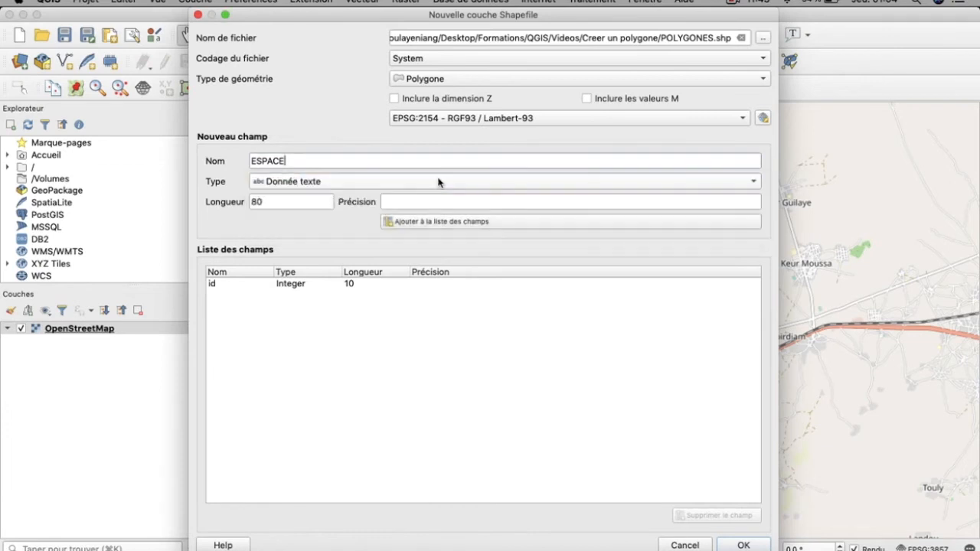
left_click(485, 224)
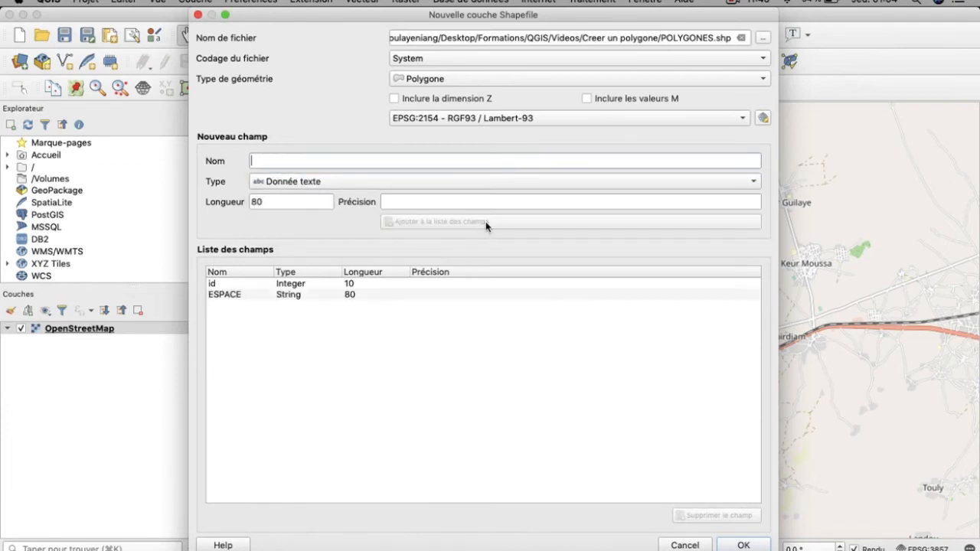
Create the POLYGONES shapefile layer with the chosen settings and turn on its editing mode
left_click(744, 545)
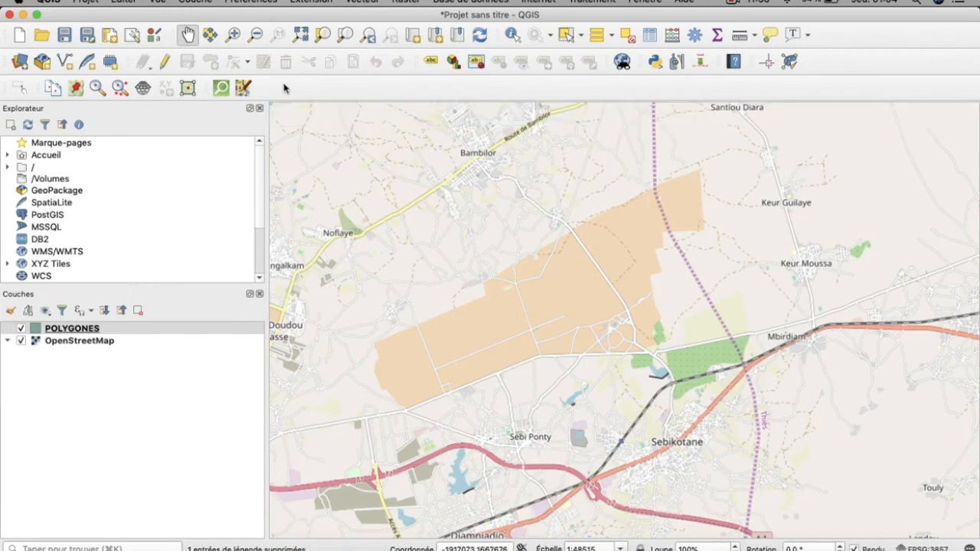
left_click(162, 61)
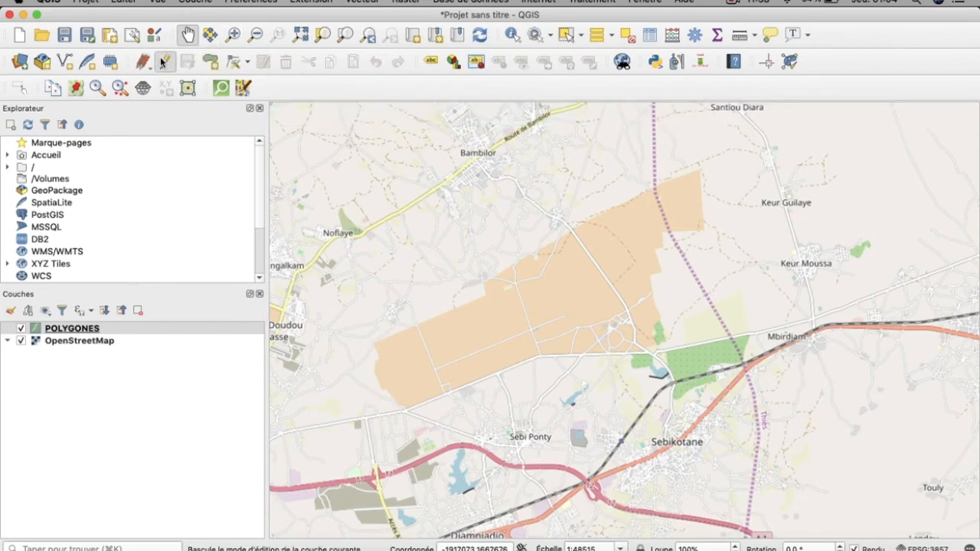
Trace a polygon around the whole boundary of the orange area between Bambilor and Sebikotane, starting at its western corner
left_click(210, 62)
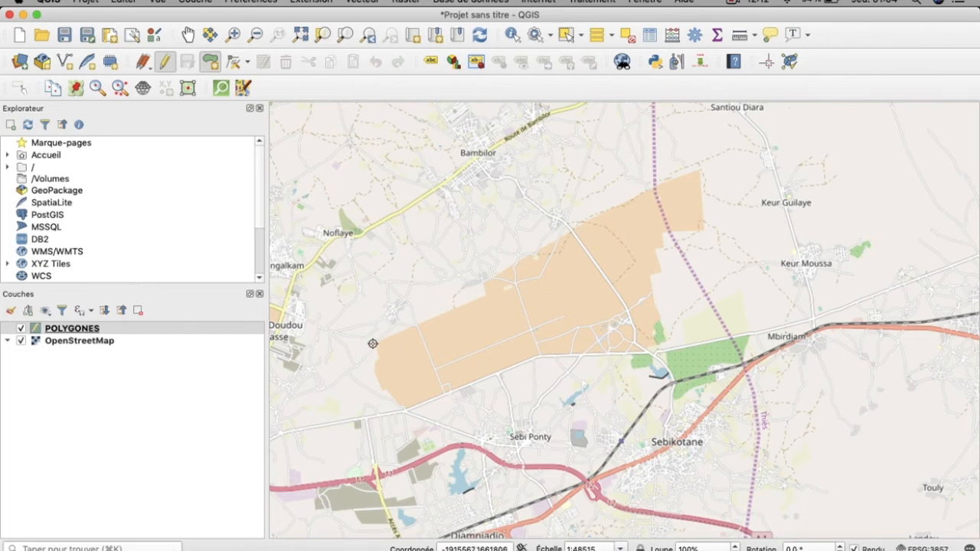
left_click(373, 344)
left_click(485, 284)
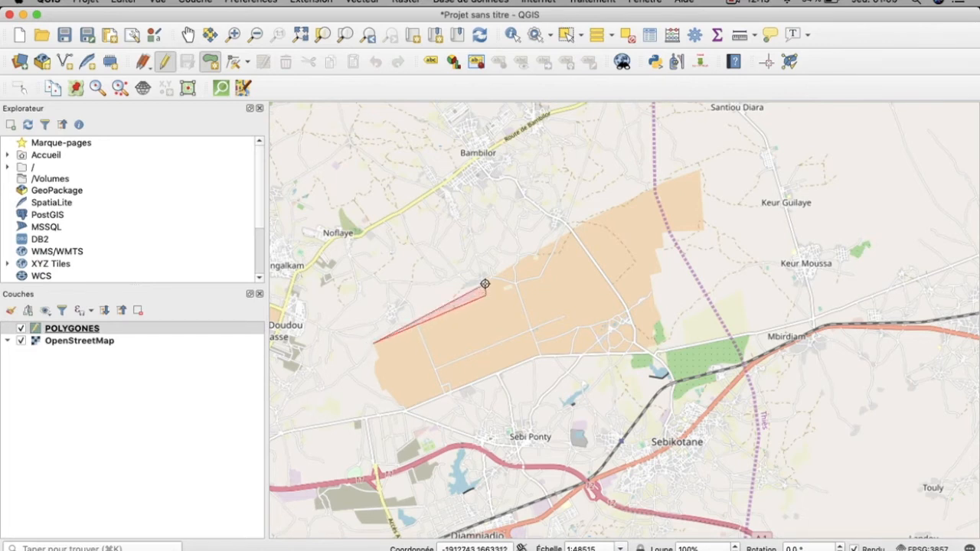
left_click(568, 231)
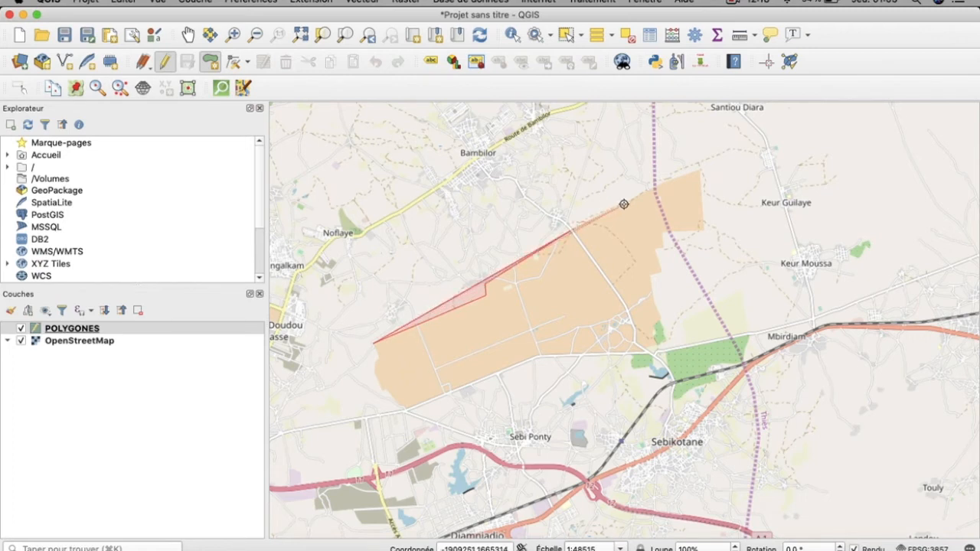
left_click(651, 191)
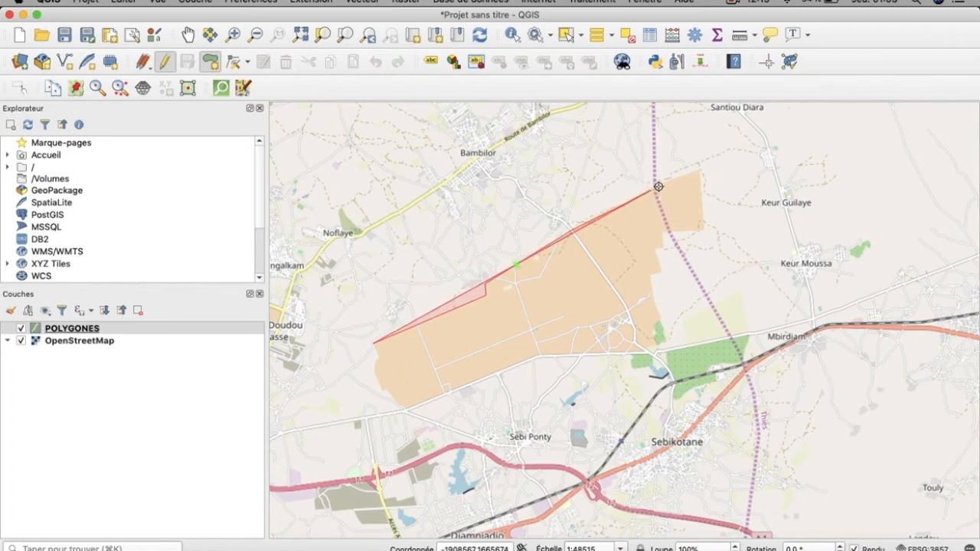
left_click(700, 171)
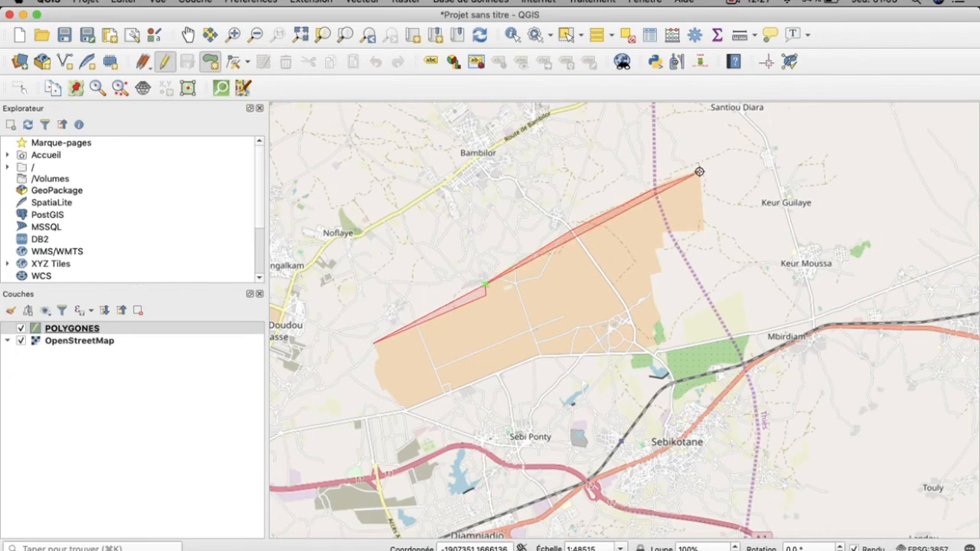
left_click(704, 227)
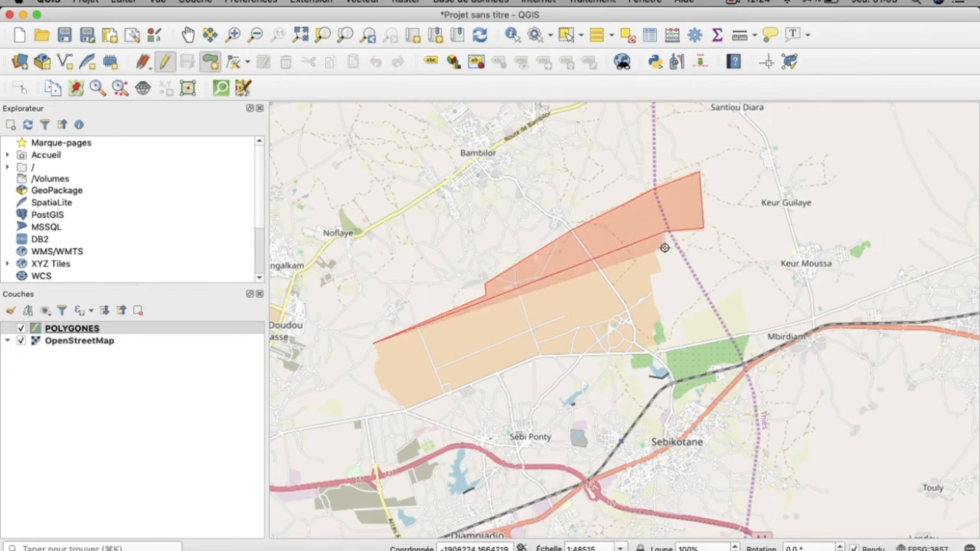
left_click(664, 248)
left_click(653, 252)
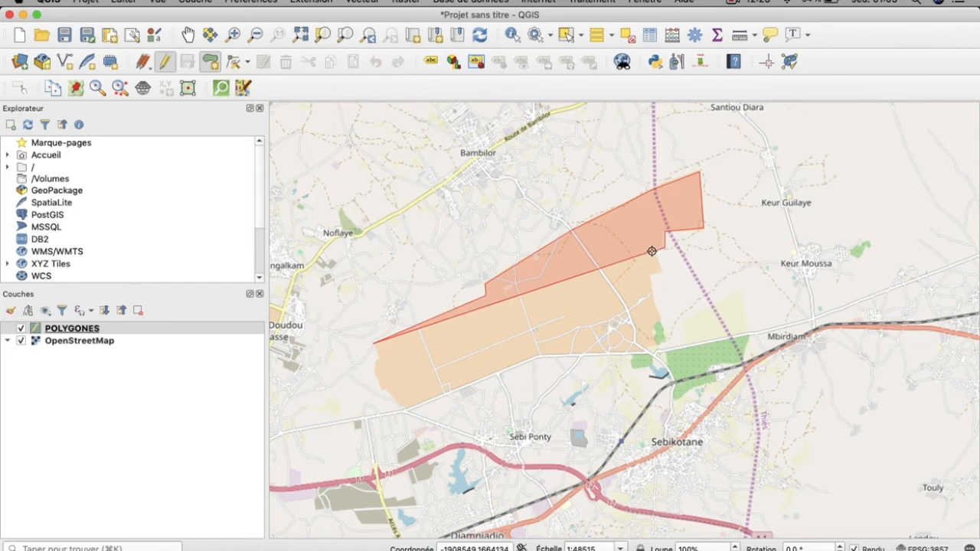
left_click(661, 272)
left_click(650, 278)
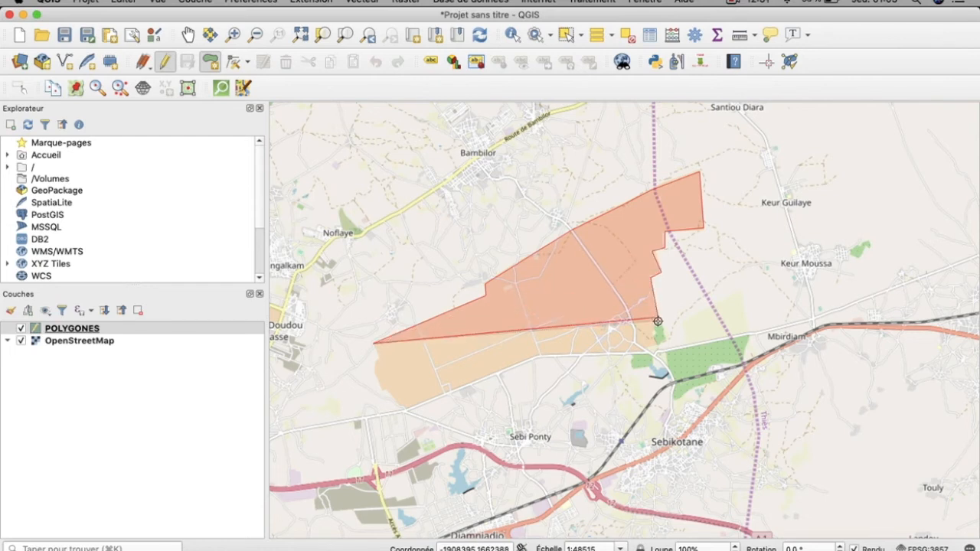
left_click(655, 326)
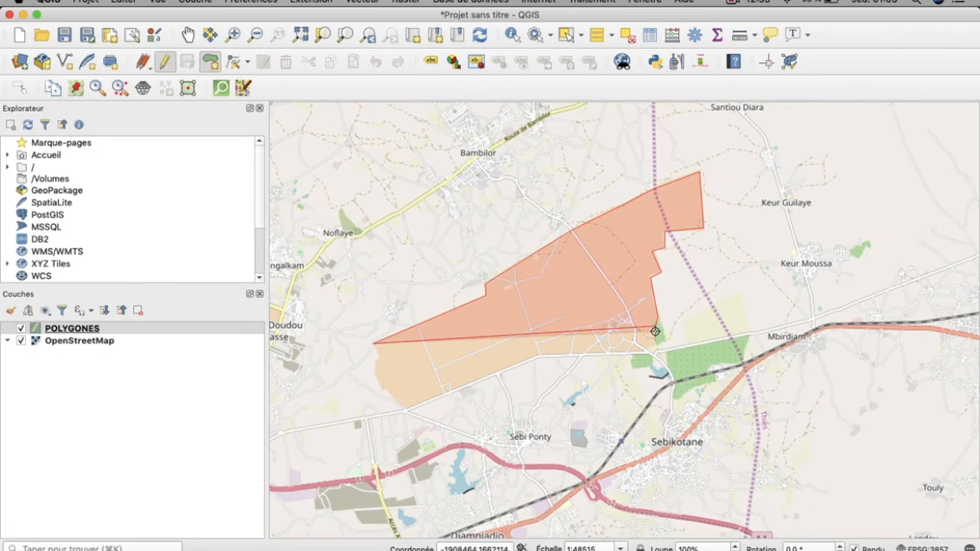
left_click(658, 350)
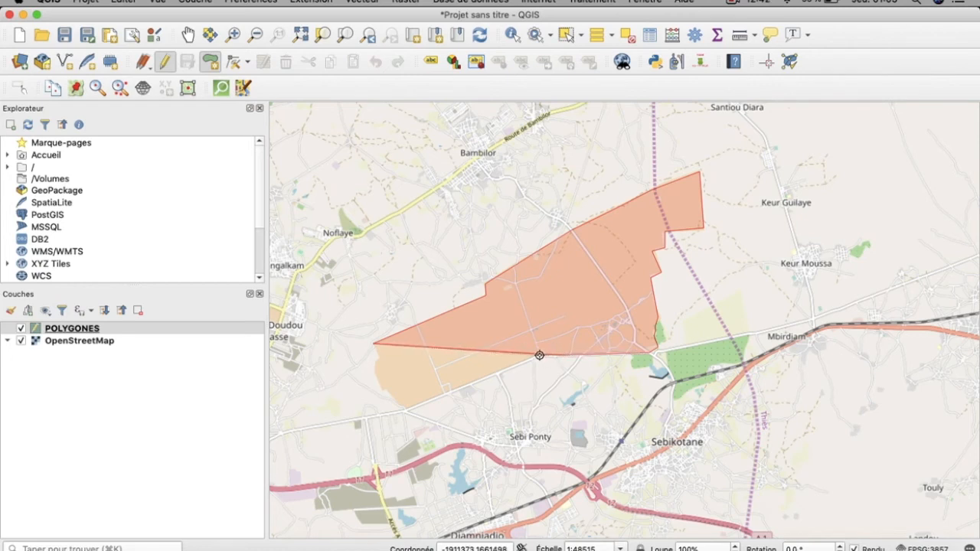
left_click(454, 391)
left_click(405, 405)
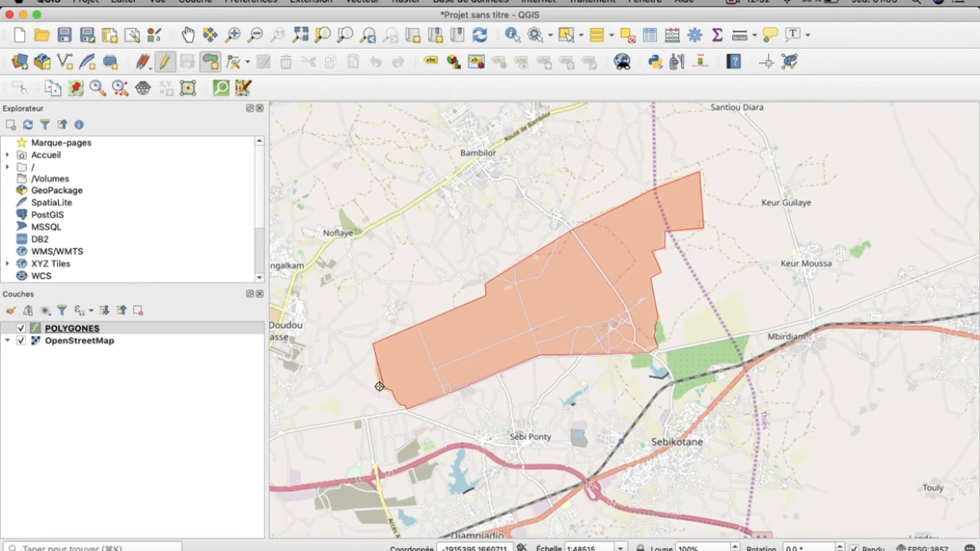
right_click(374, 347)
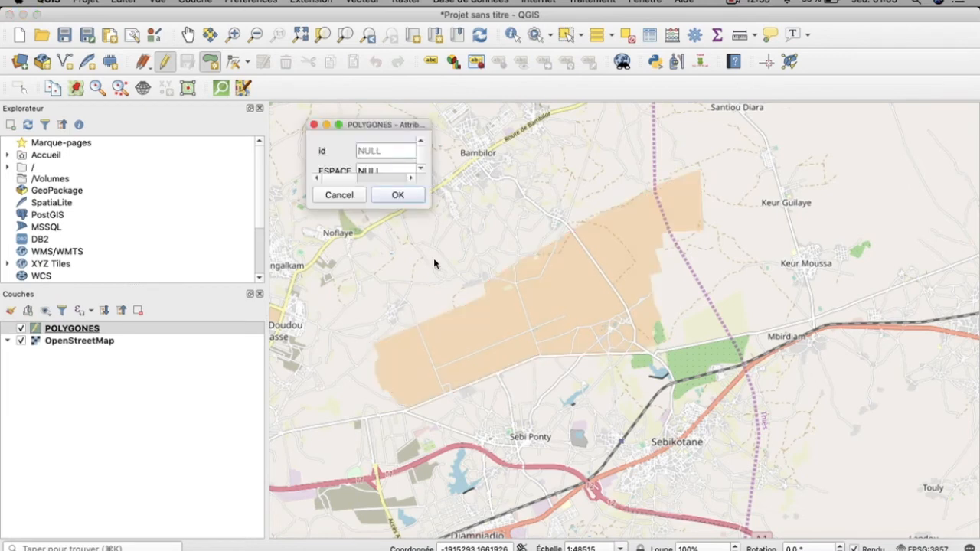
Give the traced polygon the id 1 and the ESPACE value CHAMPS
left_click_drag(427, 208, 569, 333)
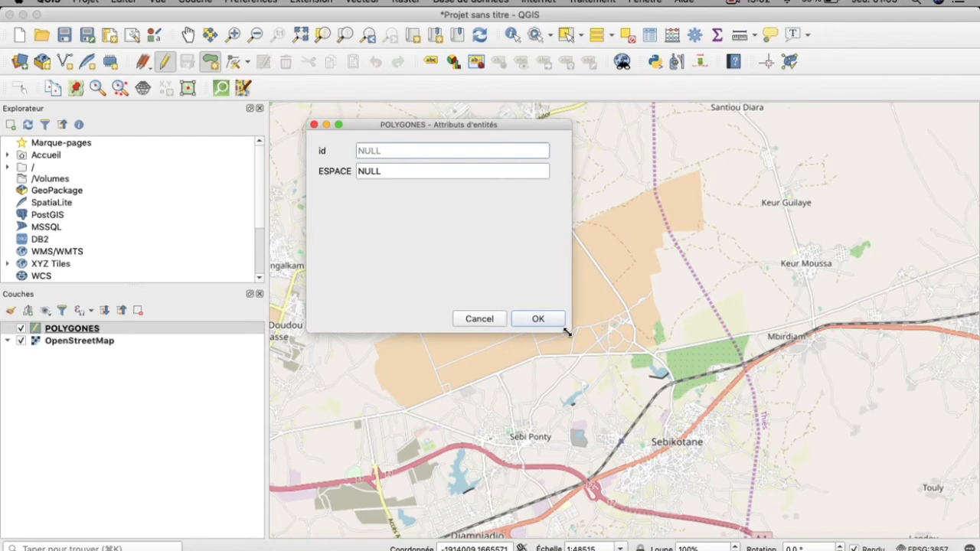
left_click(398, 151)
type("1")
left_click(402, 171)
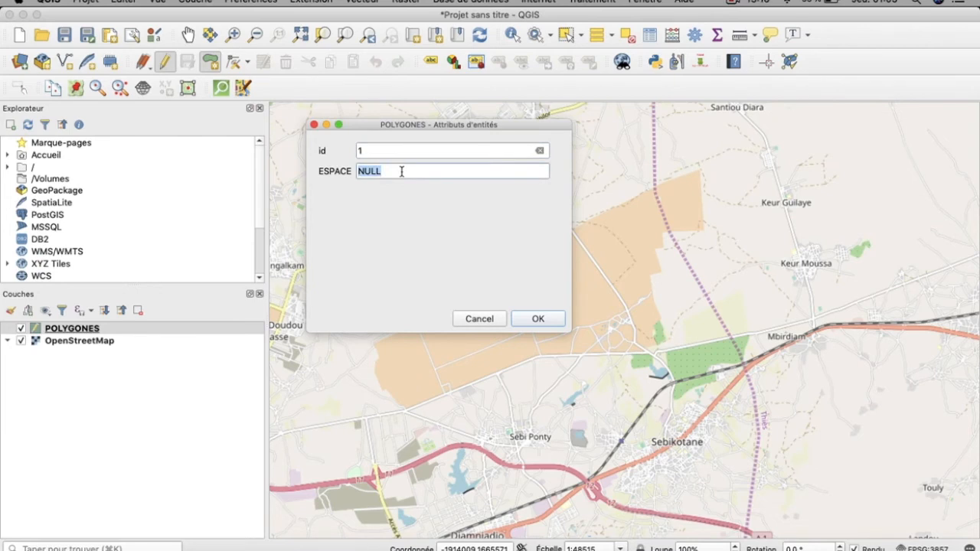
type("CHAMPS")
left_click(540, 319)
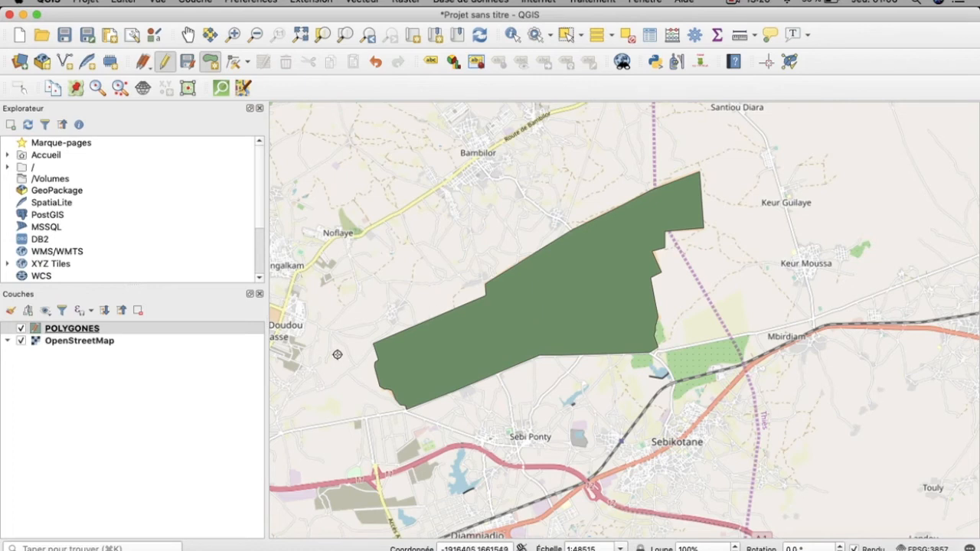
Save the edits of the POLYGONES layer and end its editing mode
left_click(120, 329)
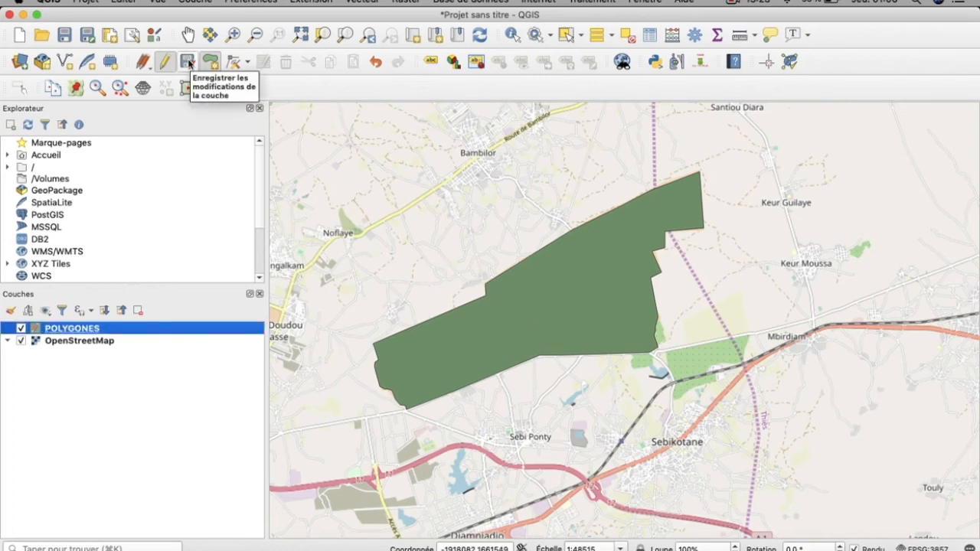
left_click(188, 63)
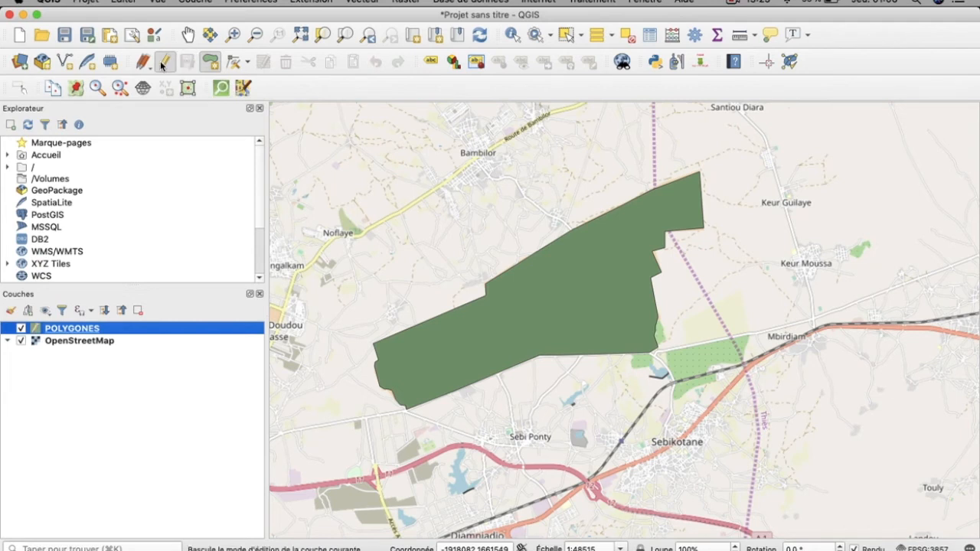
left_click(161, 63)
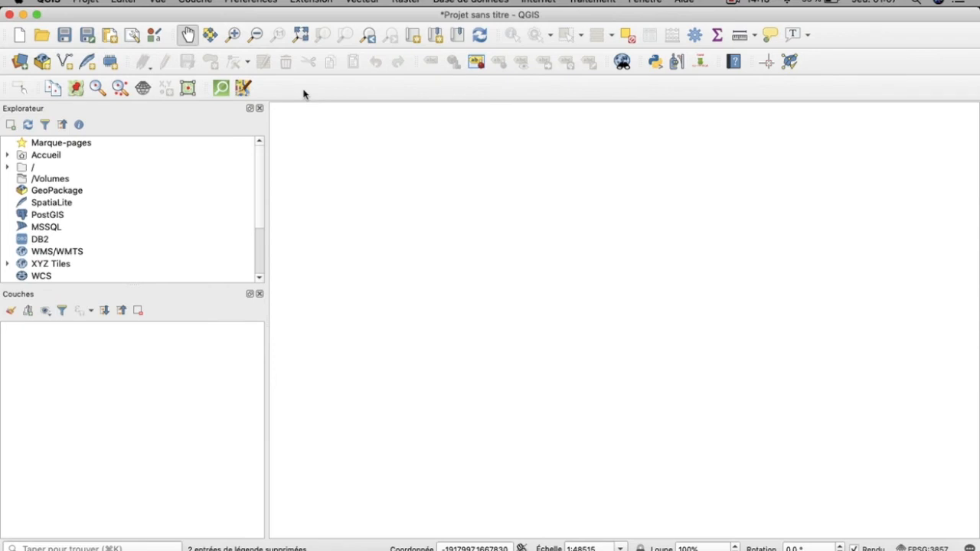
Add the desktop image Capture d'écran 2019-11-21 à 01.03.11.png to the project as a raster layer
left_click(194, 3)
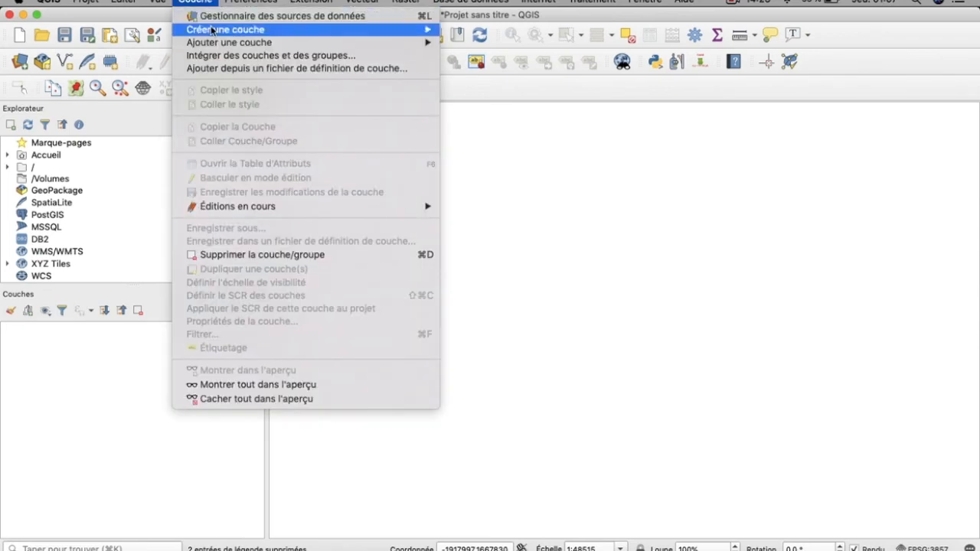
mouse_move(255, 46)
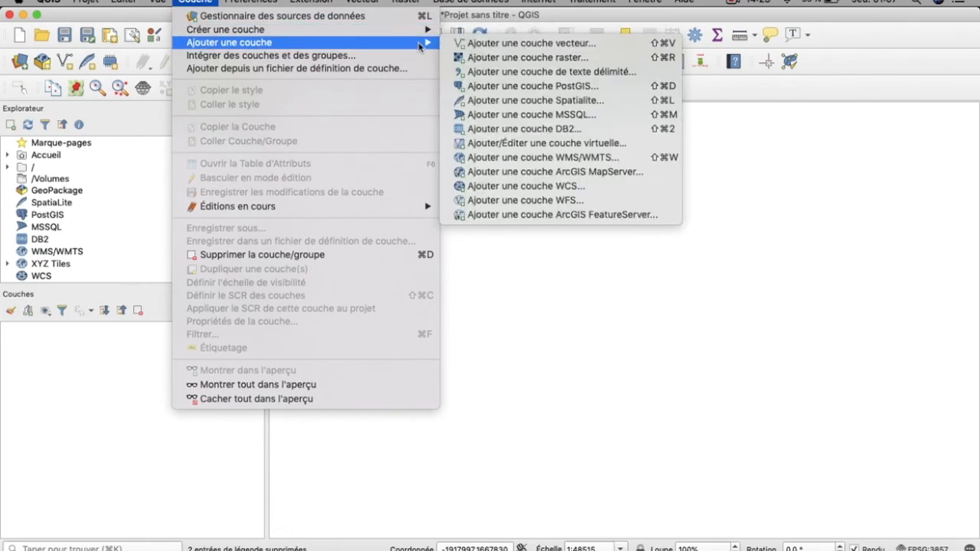
left_click(489, 57)
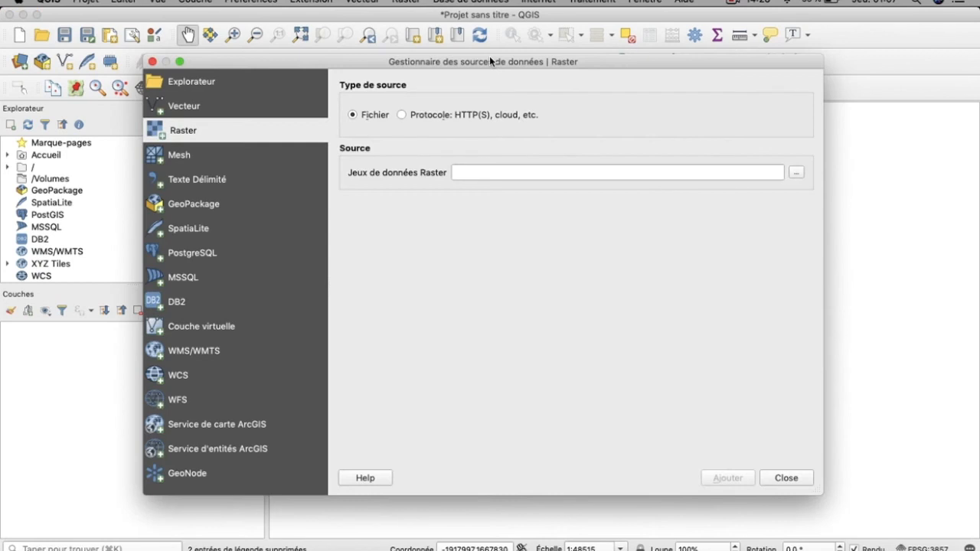
left_click(797, 175)
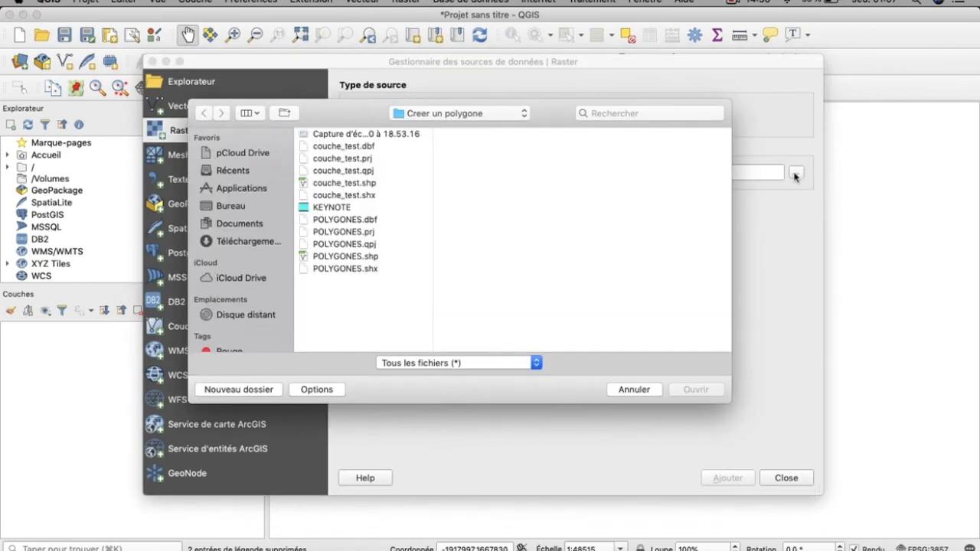
left_click(231, 205)
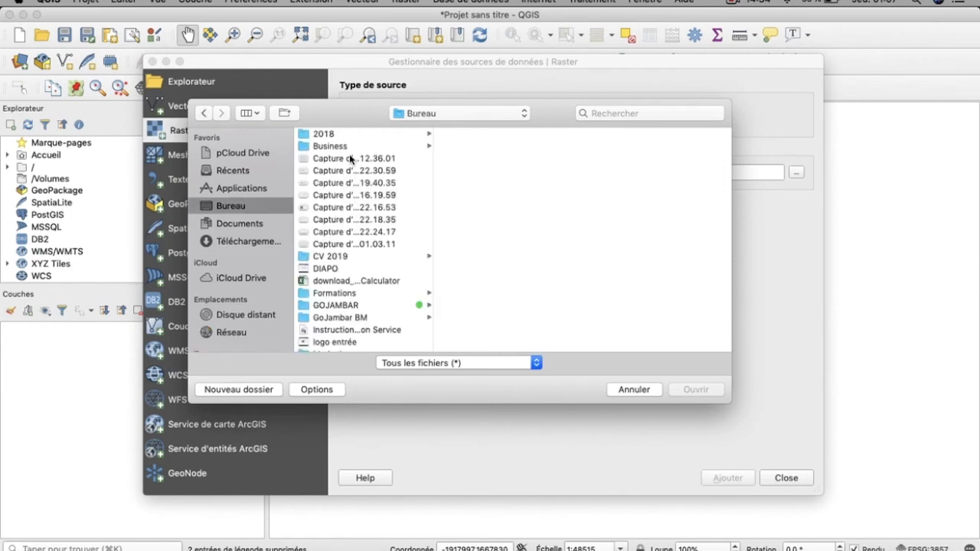
left_click(362, 245)
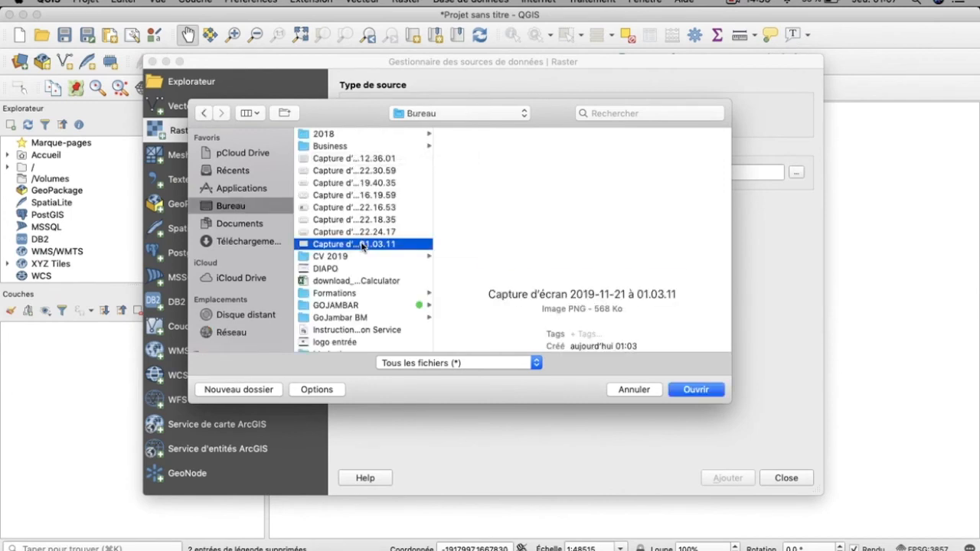
left_click(688, 392)
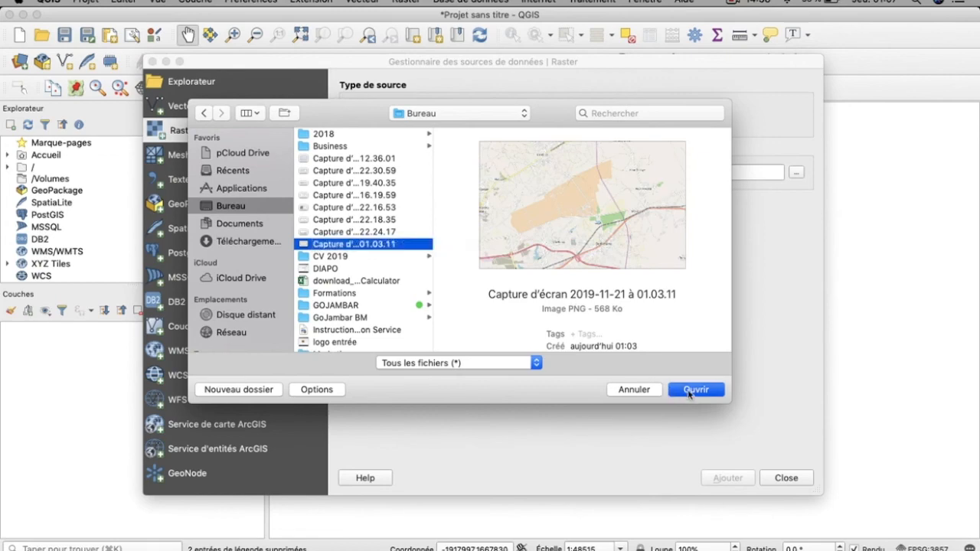
left_click(728, 478)
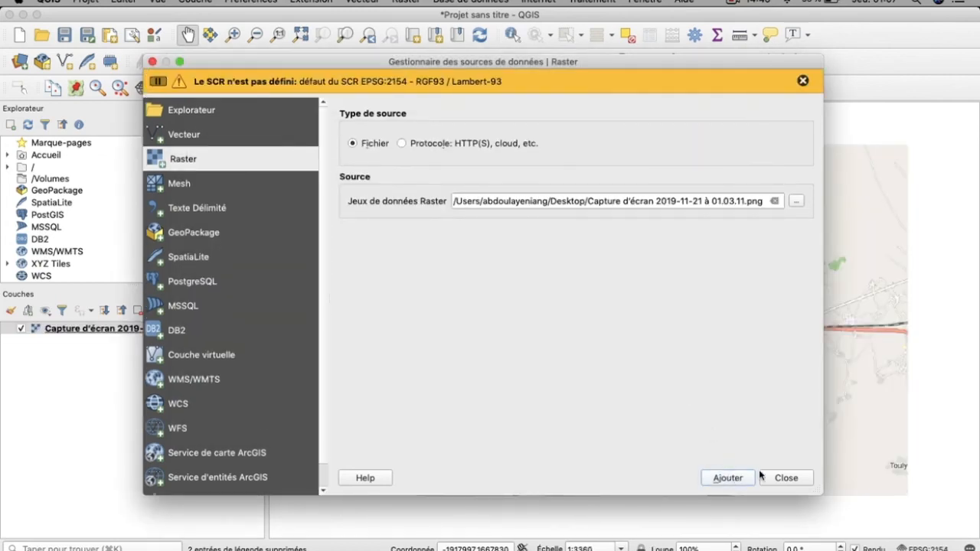
left_click(796, 480)
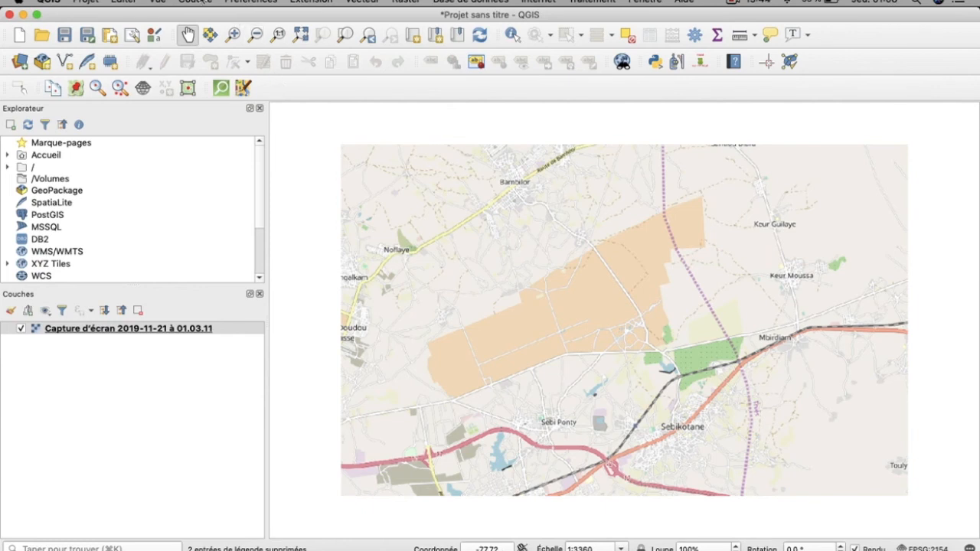
Start a new shapefile layer and set its file to COUCHES in the desktop folder Creer un polygone
left_click(203, 4)
mouse_move(268, 31)
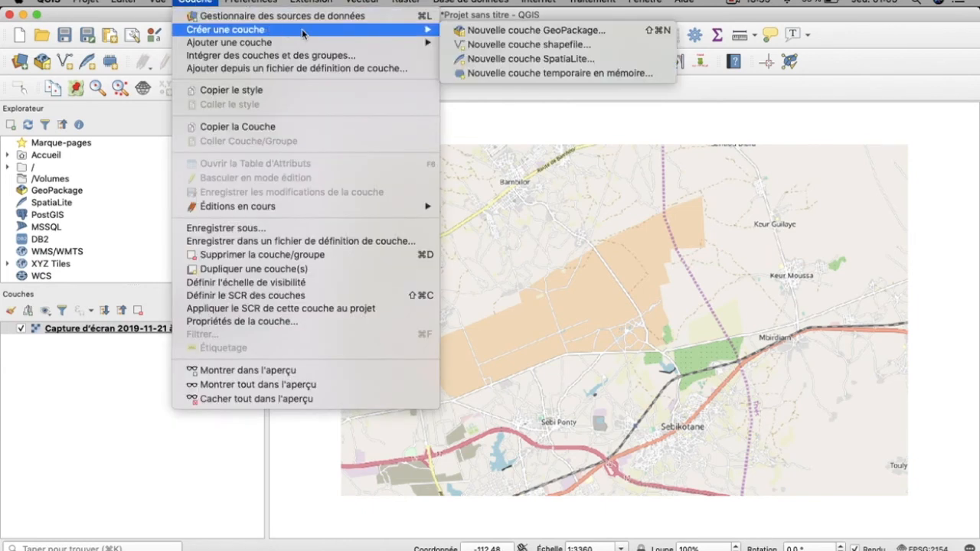
left_click(478, 47)
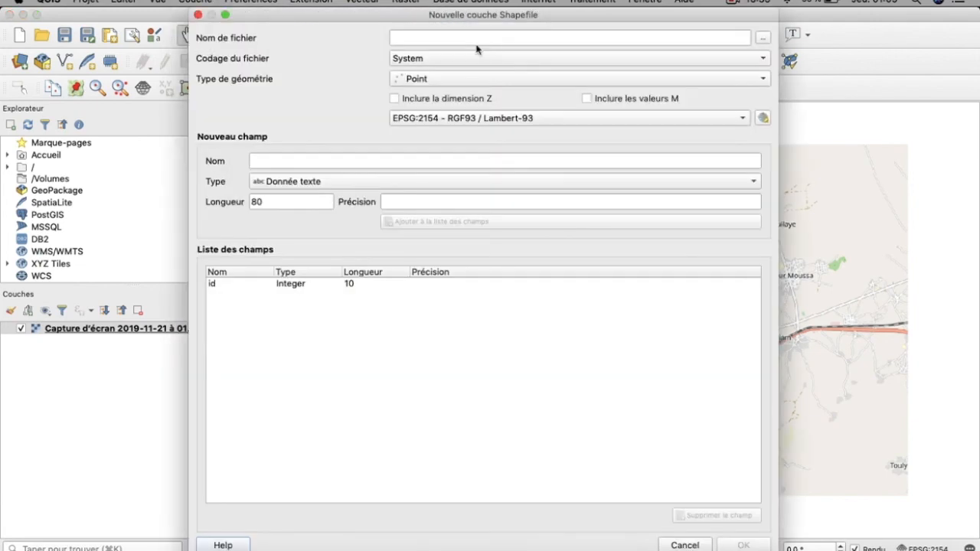
left_click(450, 39)
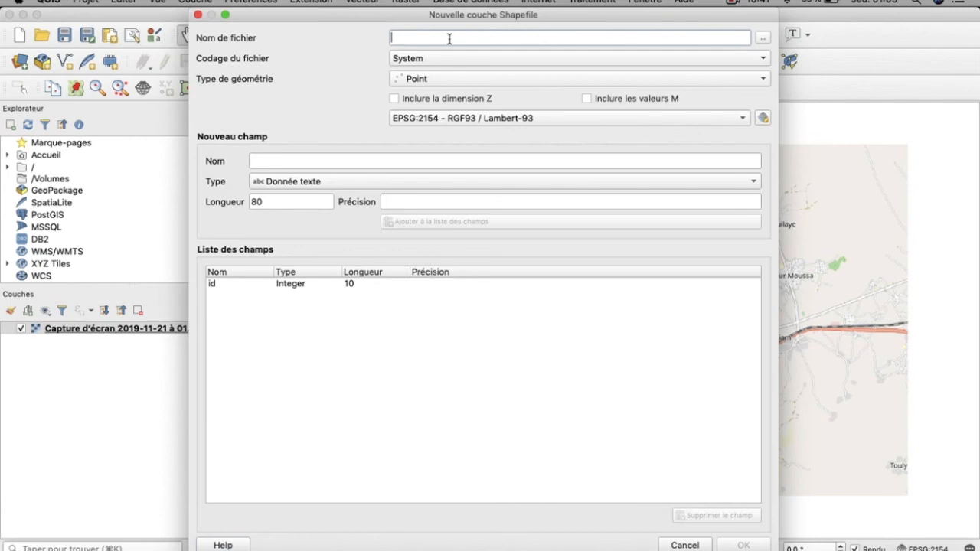
type("COUCHES")
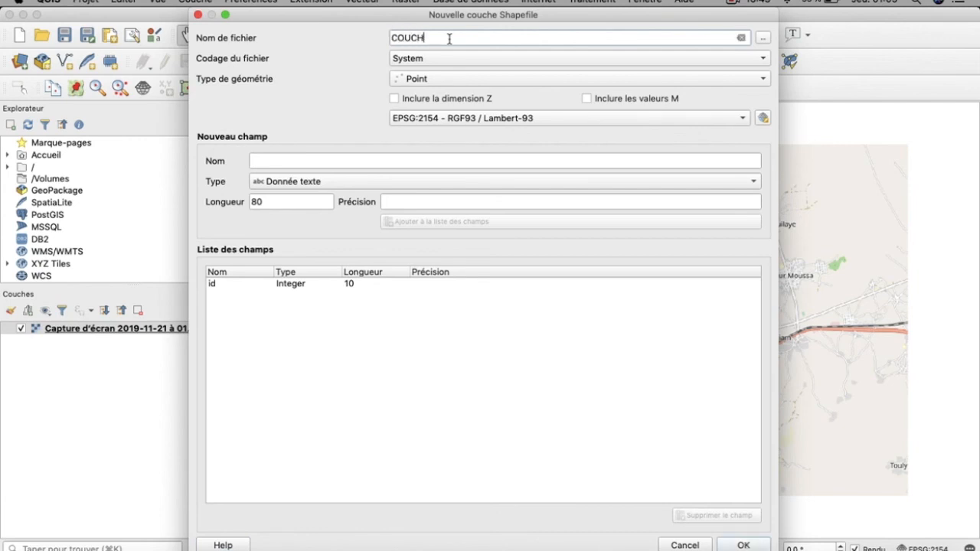
left_click(764, 38)
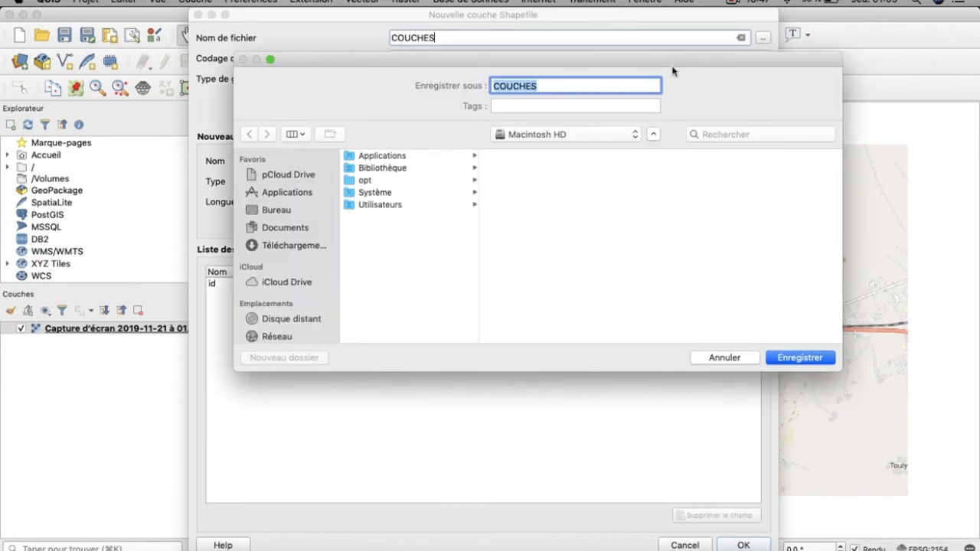
left_click(296, 209)
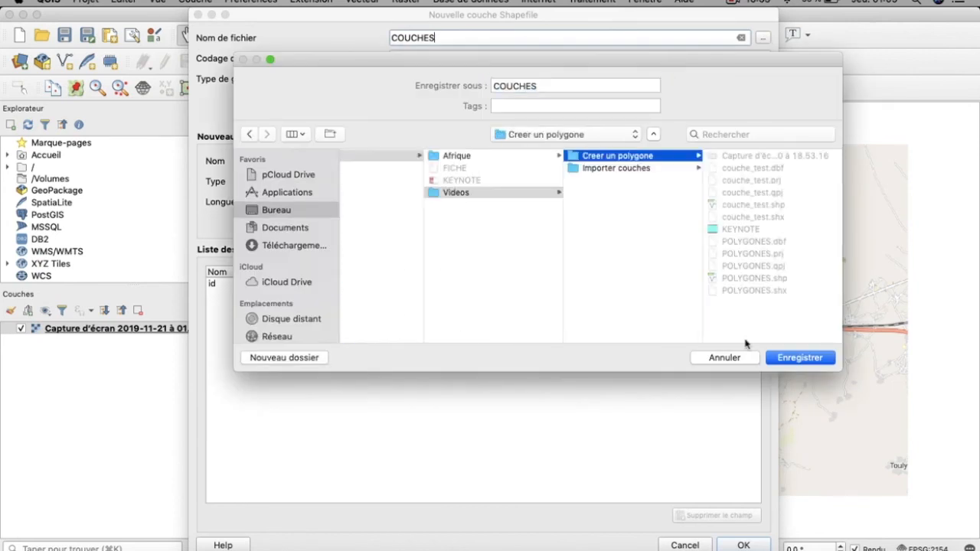
left_click(800, 358)
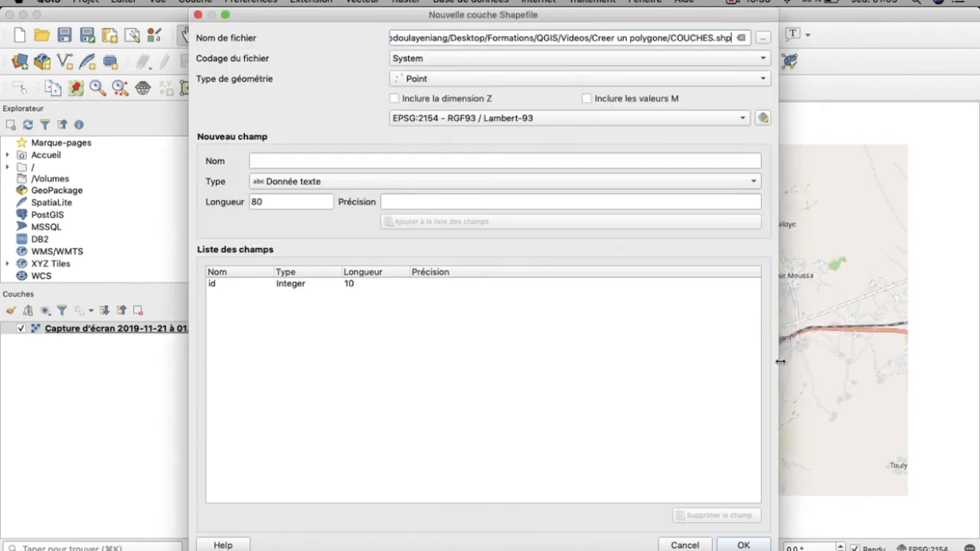
Set the geometry type to Polygone, add a text field named SOLS to the field list, and create the layer
left_click(471, 78)
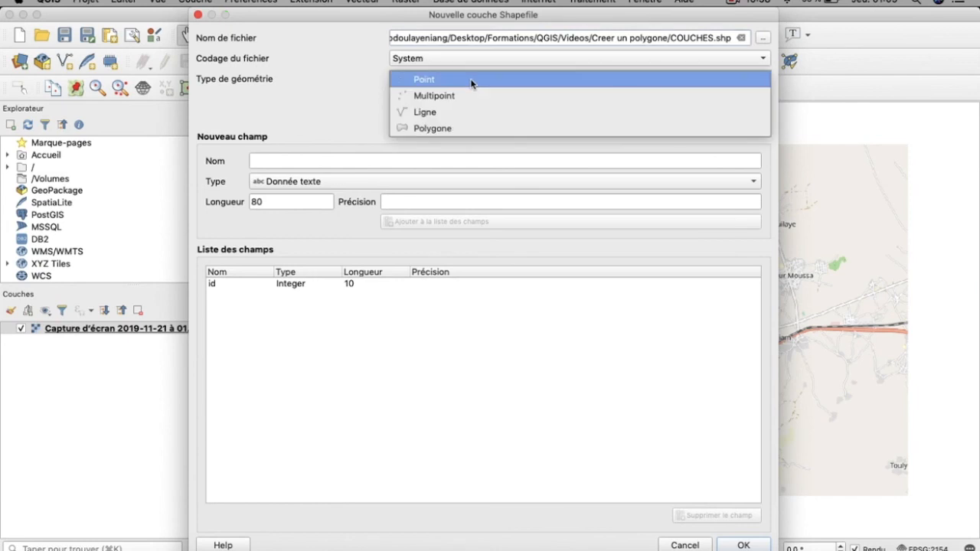
left_click(470, 128)
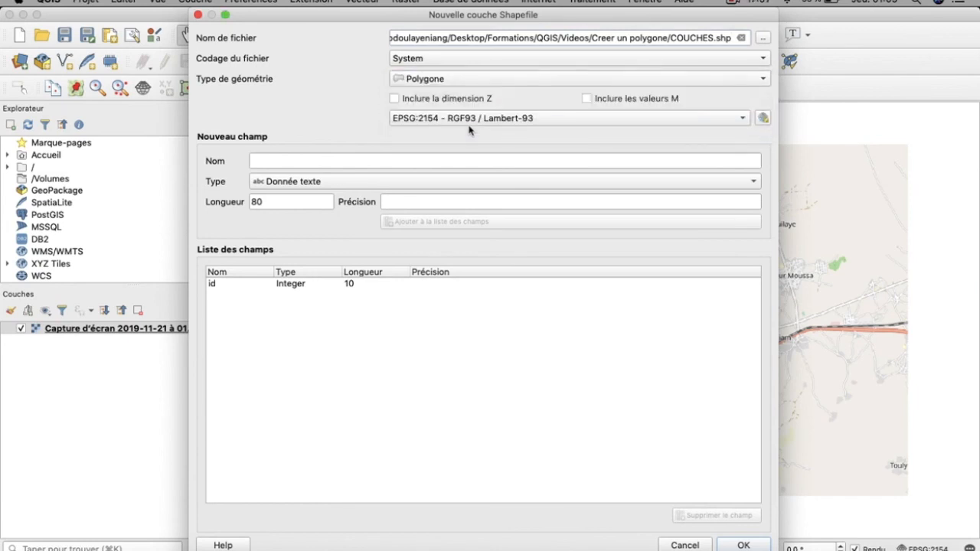
left_click(455, 159)
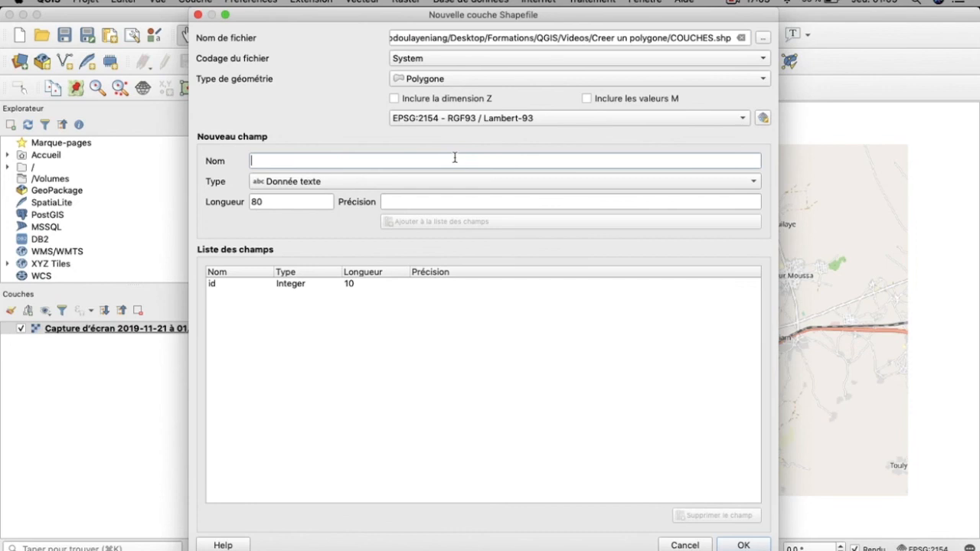
type("SOLS")
left_click(495, 183)
left_click(495, 186)
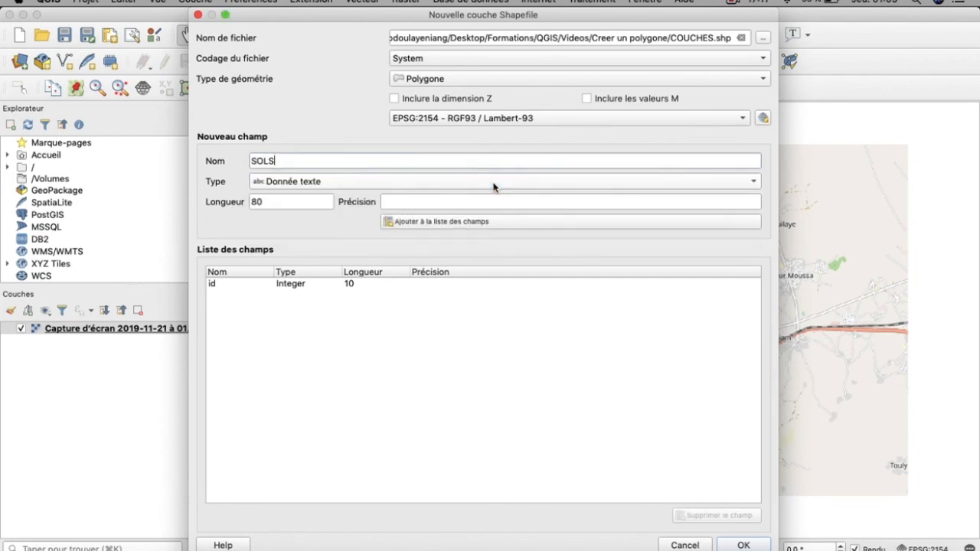
left_click(494, 223)
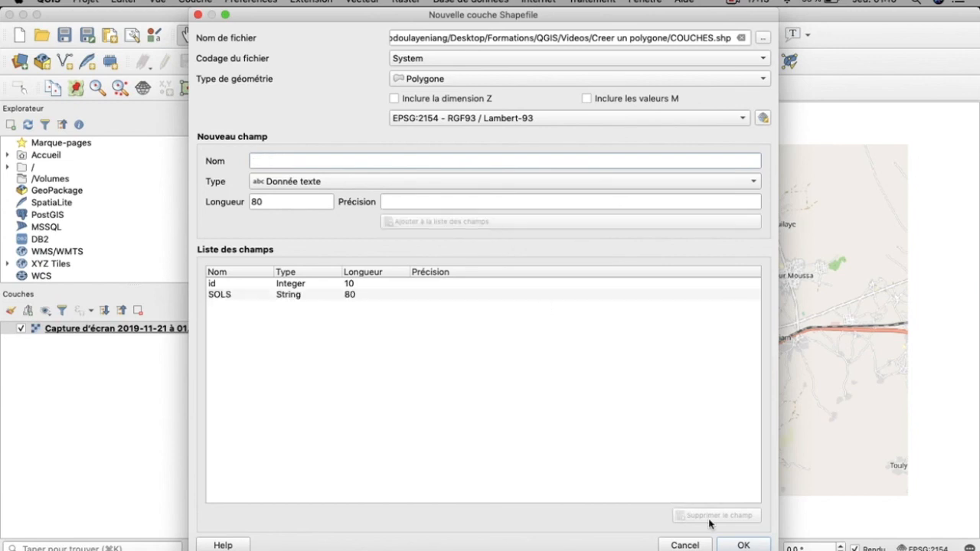
left_click(739, 546)
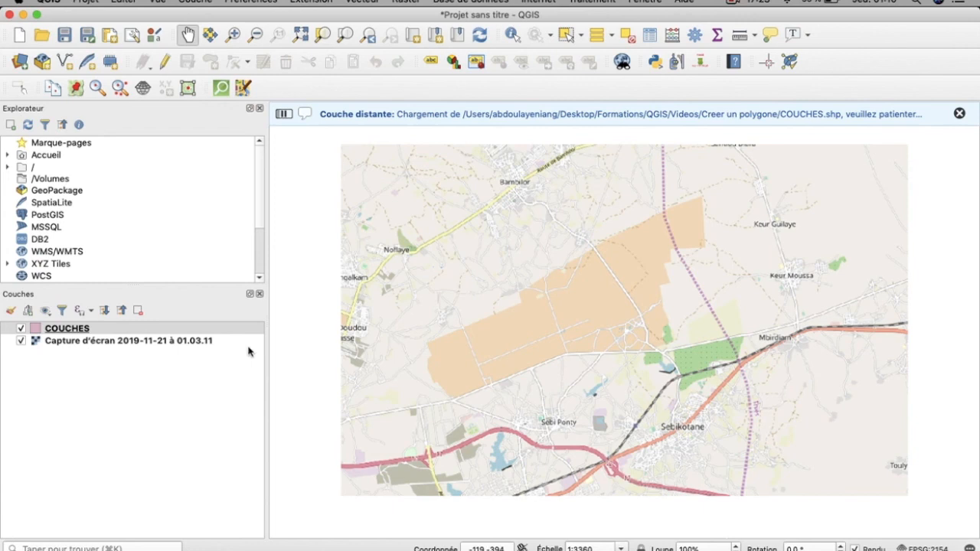
Put the COUCHES layer into editing mode
left_click(215, 326)
left_click(189, 382)
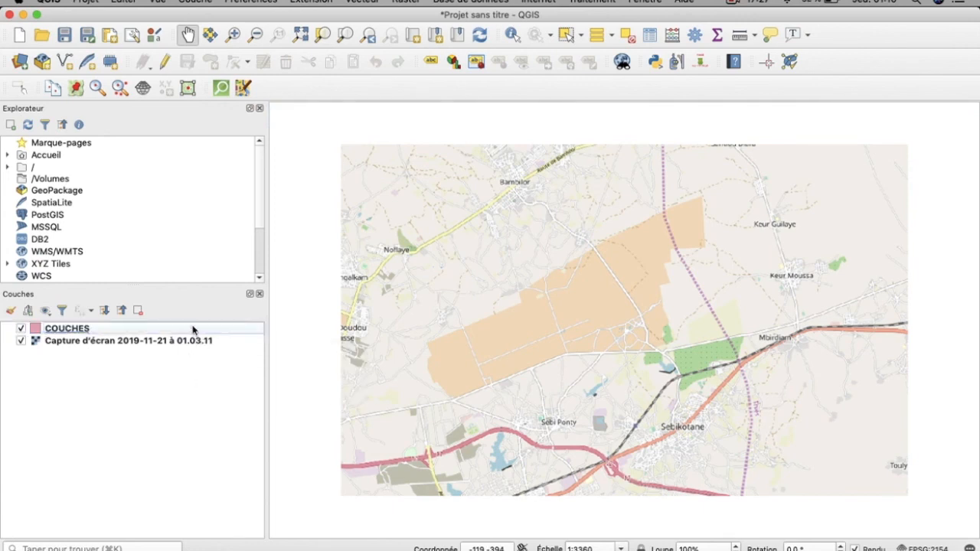
left_click(193, 329)
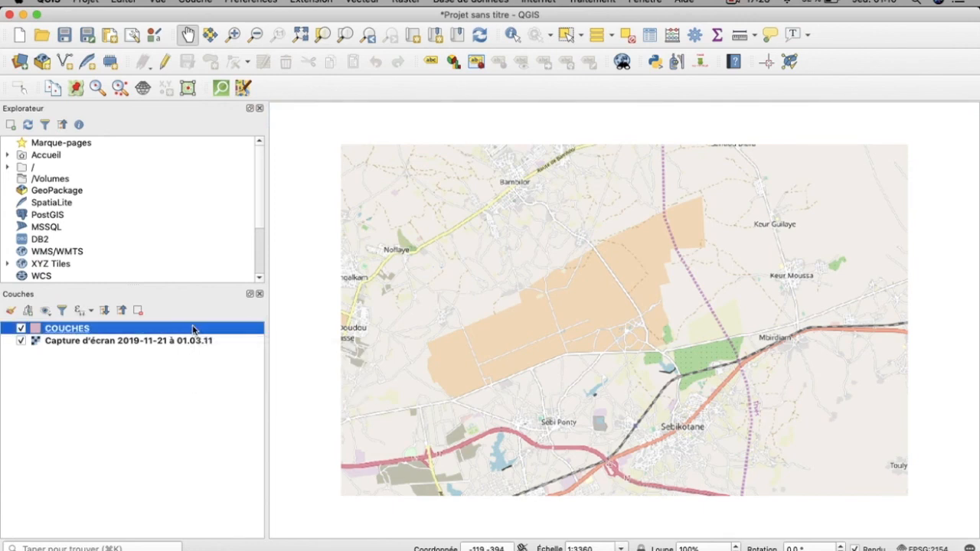
left_click(164, 61)
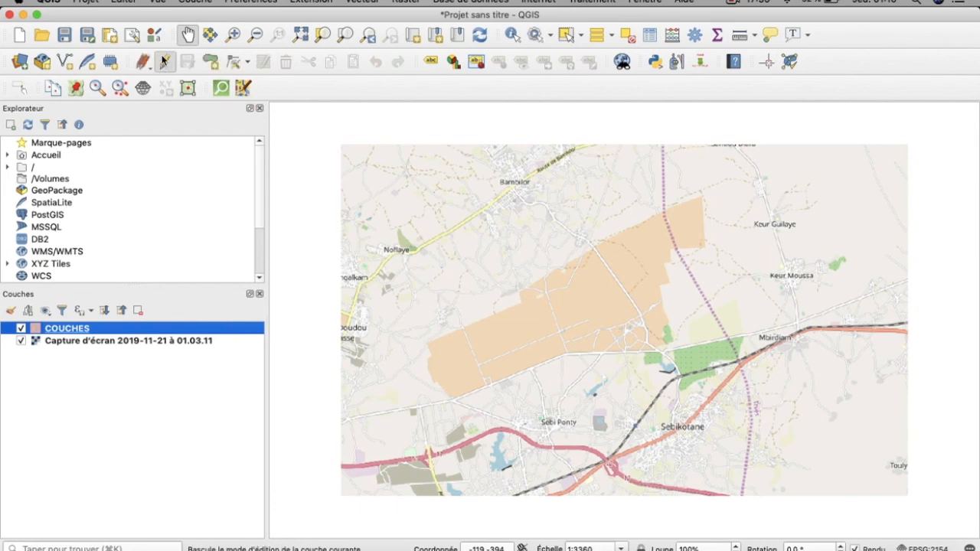
Trace a polygon around the whole boundary of the orange area between Bambilor and Sebikotane on the raster, starting at its western corner
left_click(212, 64)
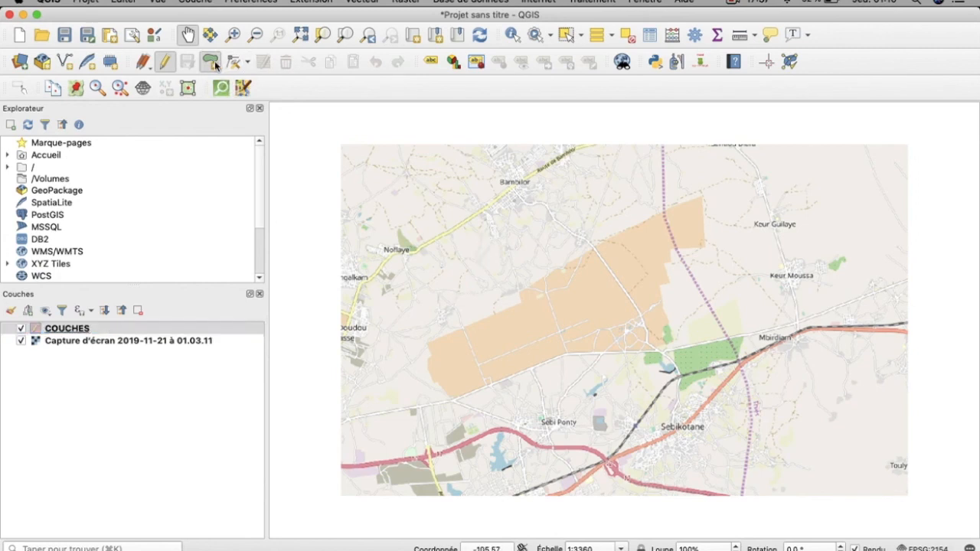
left_click(429, 345)
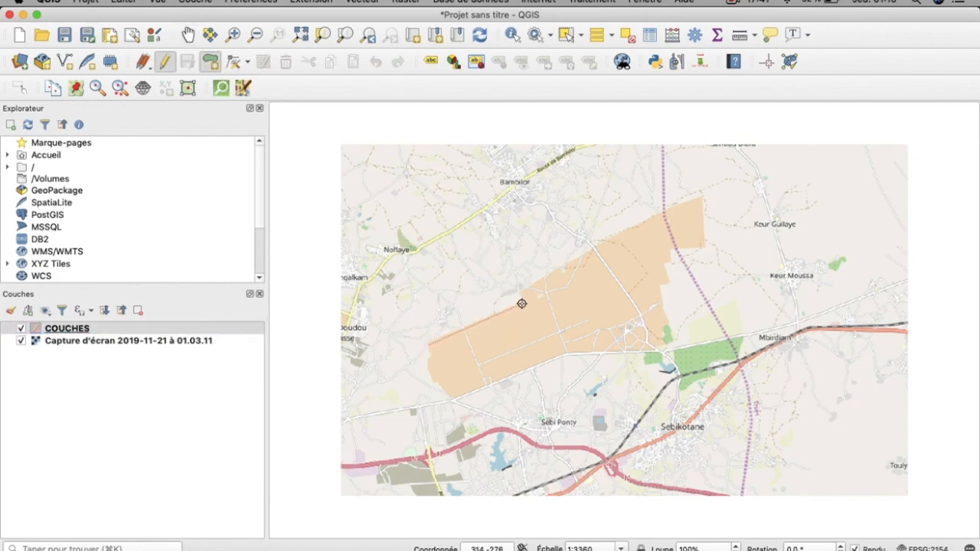
left_click(522, 304)
left_click(521, 293)
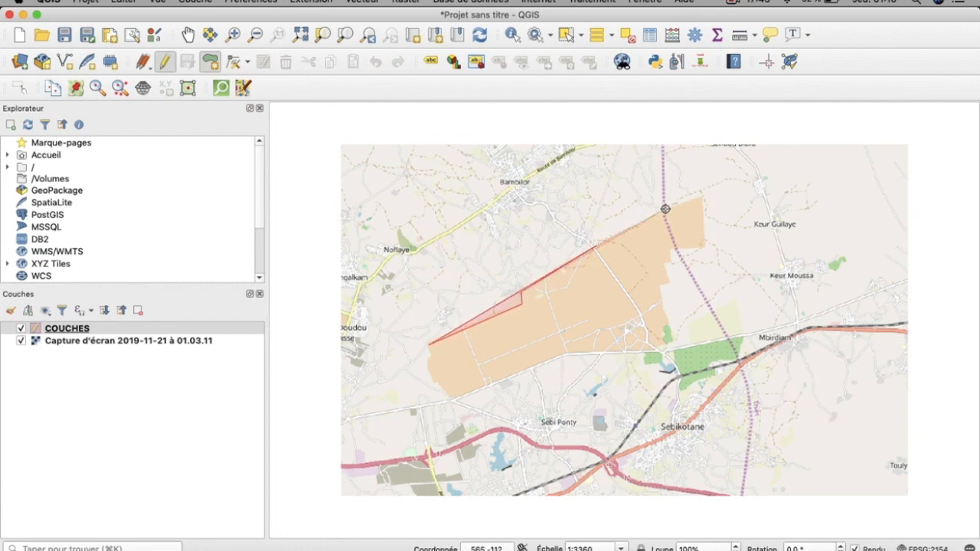
left_click(703, 197)
left_click(706, 245)
left_click(669, 249)
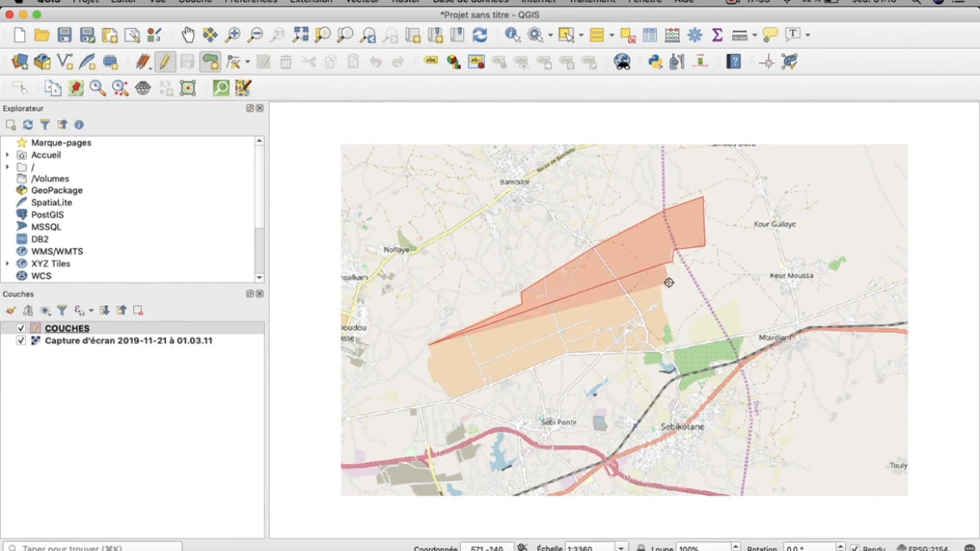
left_click(653, 351)
left_click(450, 397)
left_click(427, 372)
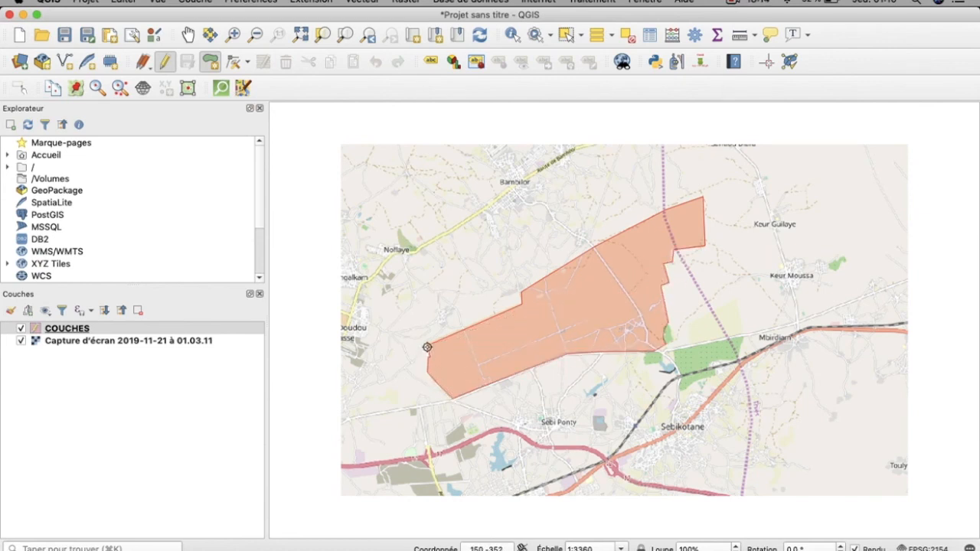
right_click(427, 346)
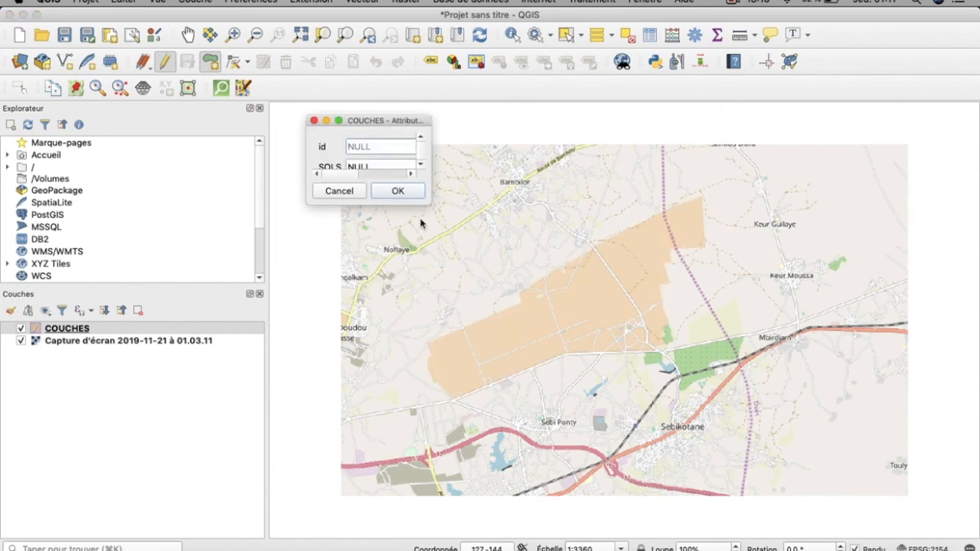
Give the new polygon in COUCHES the id 1 and the SOLS value ARGILE
left_click_drag(431, 204, 577, 299)
left_click(440, 148)
type("1")
key("Tab")
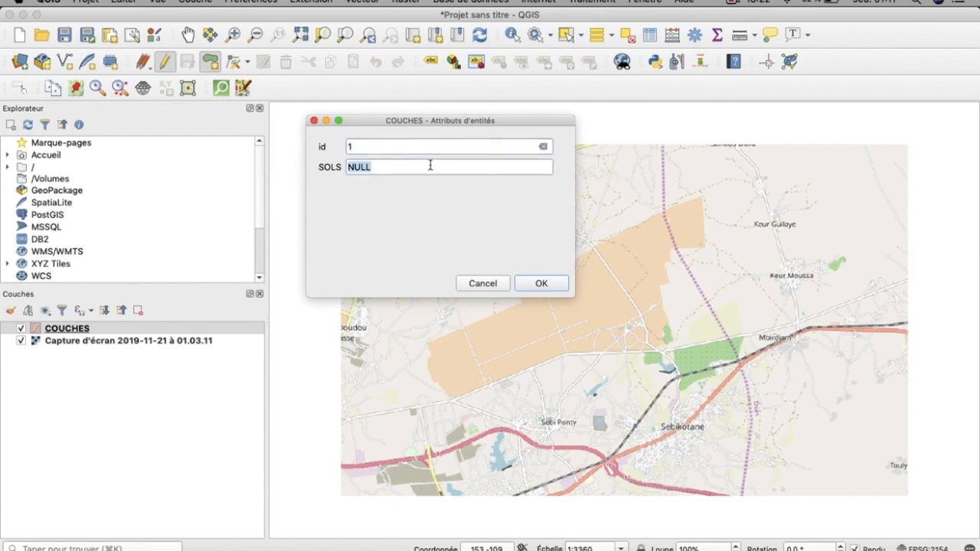
type("ARGILE")
left_click(565, 284)
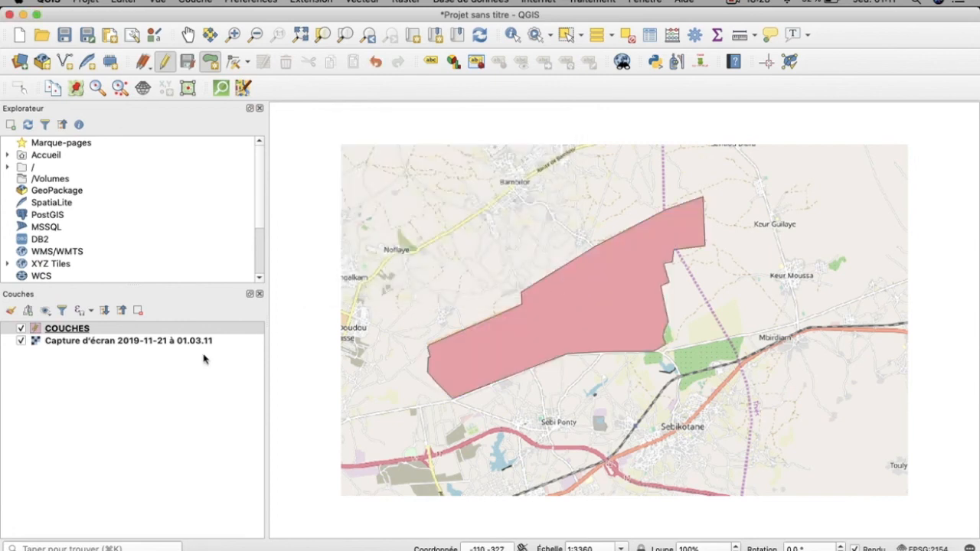
Save the edits of the COUCHES layer and end its editing mode
left_click(163, 331)
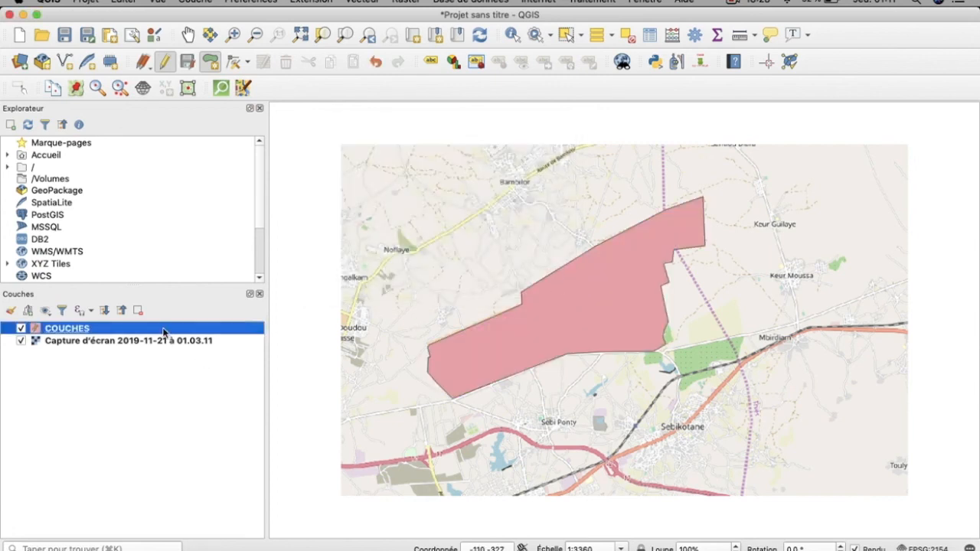
left_click(187, 63)
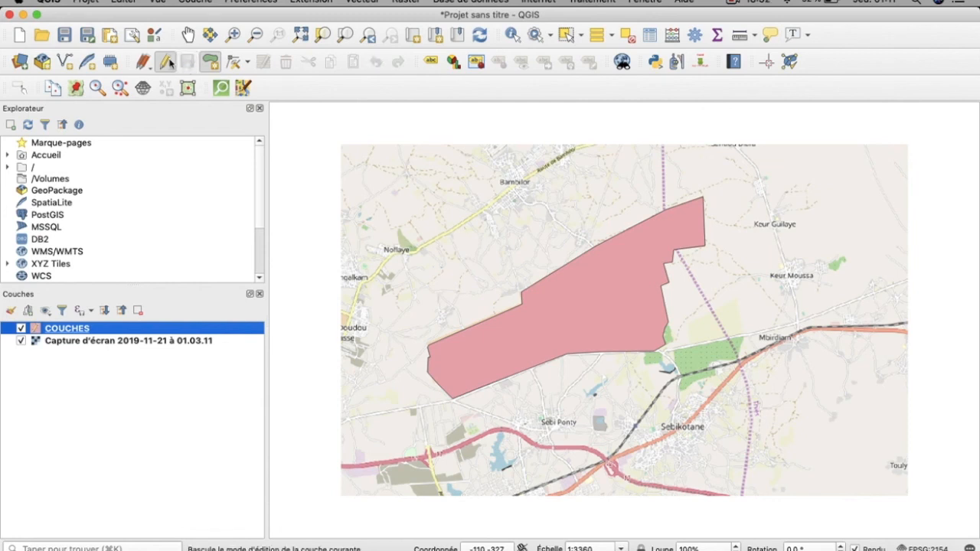
left_click(165, 63)
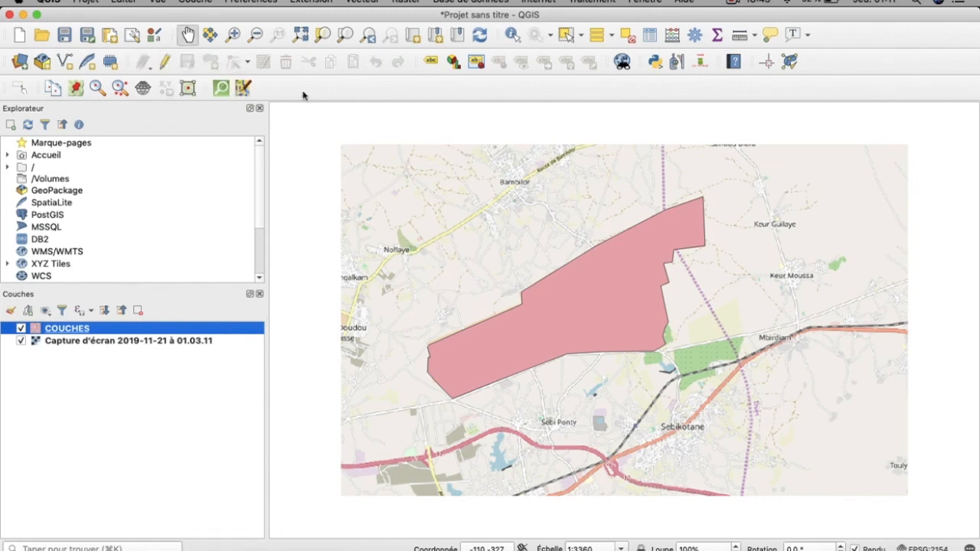